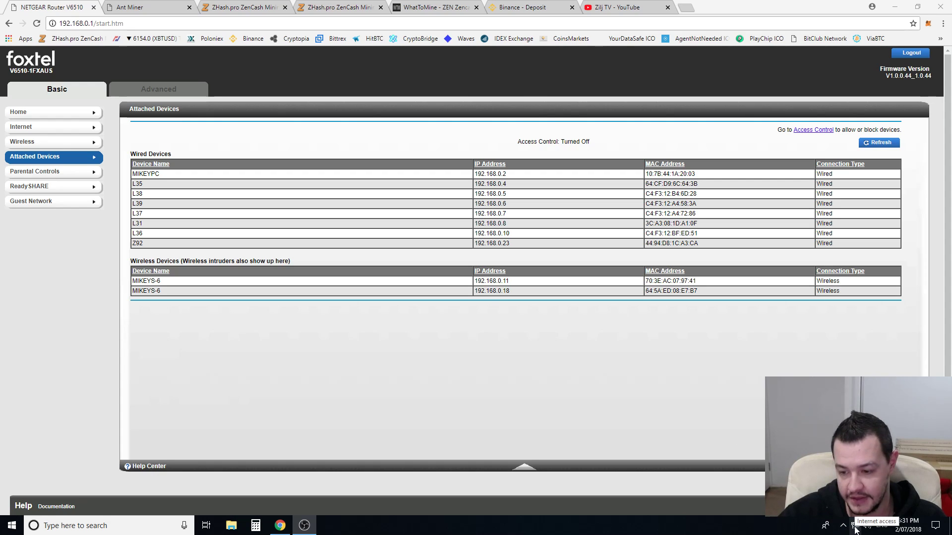
# - Open the network connection panel from the taskbar tray beside the router's Attached Devices list
pyautogui.click(853, 527)
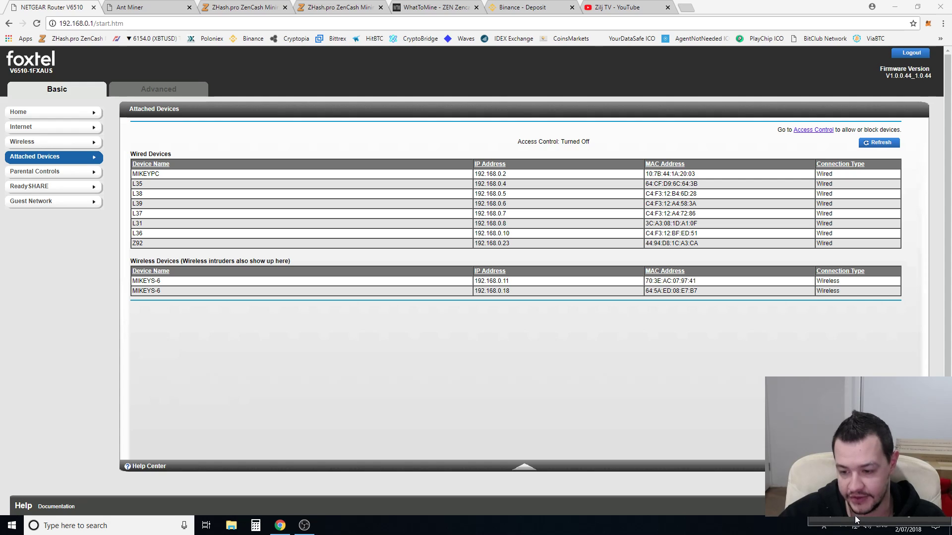
# - Compare this PC's network properties (IPv4 192.168.0.2, gateway 192.168.0.1) with the router's device list, then close them
pyautogui.click(813, 461)
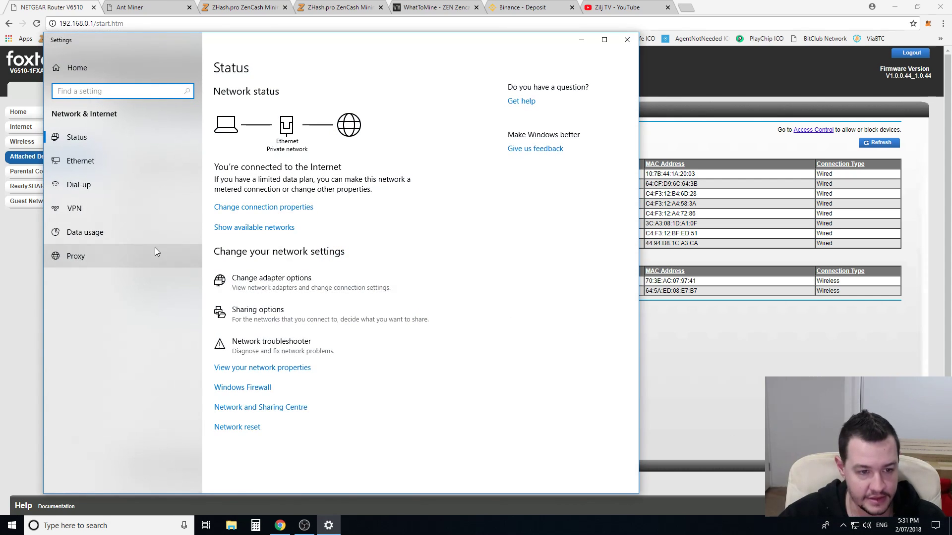
pyautogui.click(263, 370)
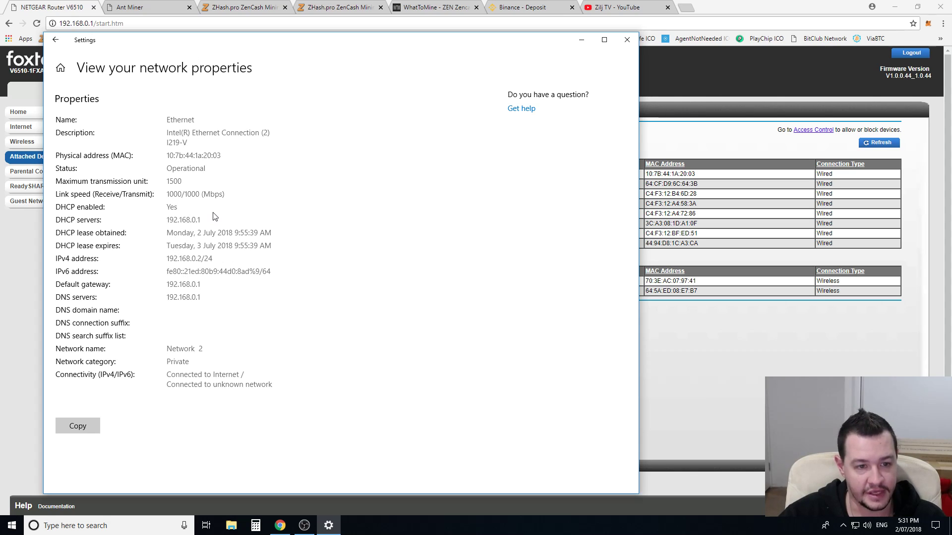
pyautogui.moveTo(180, 45); pyautogui.dragTo(366, 102)
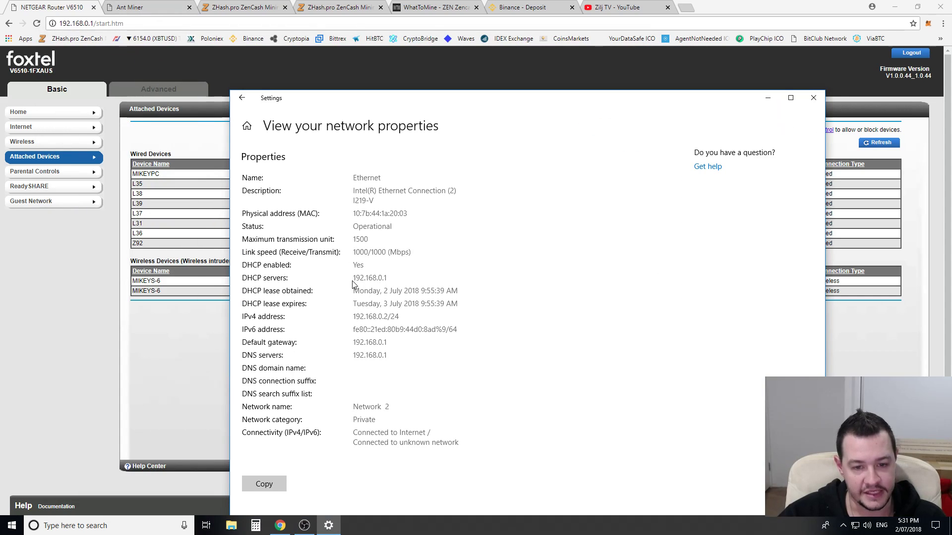
pyautogui.click(133, 46)
pyautogui.click(93, 24)
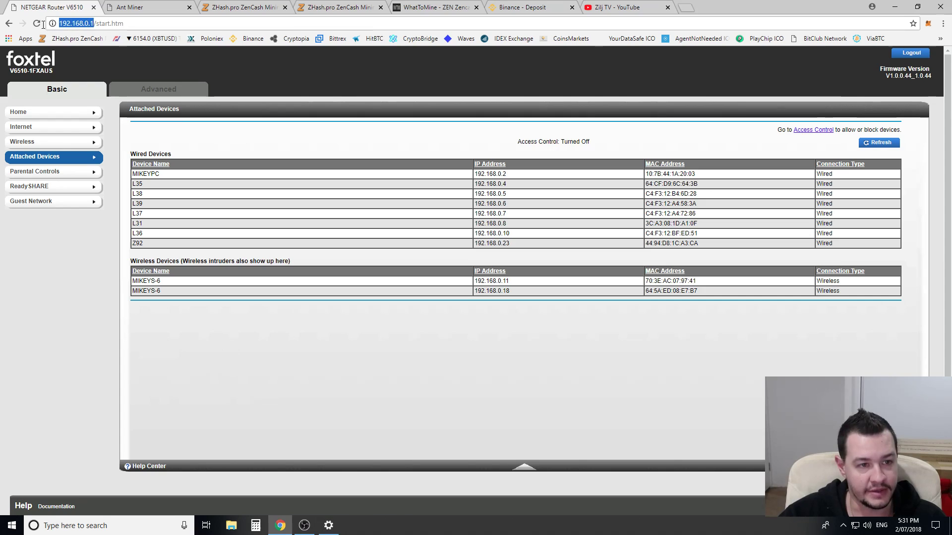
pyautogui.click(142, 23)
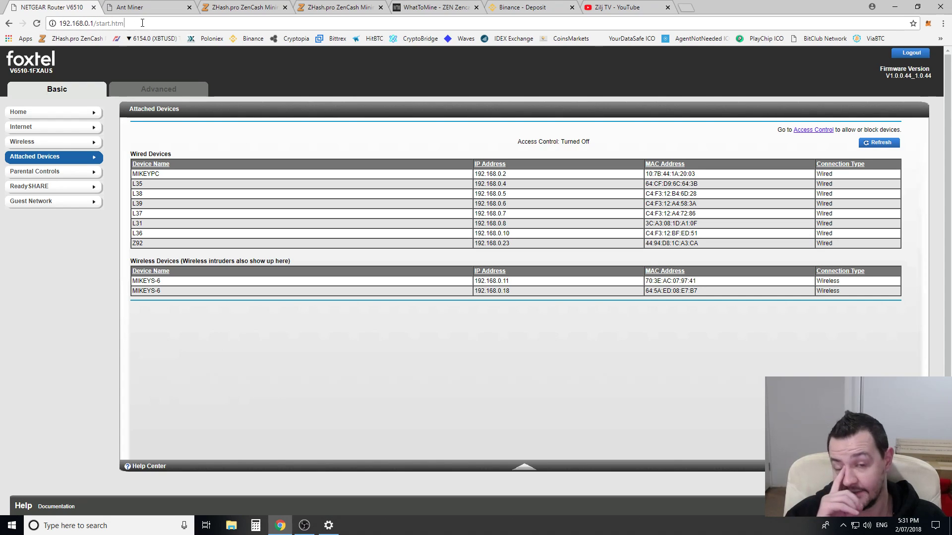
pyautogui.click(328, 525)
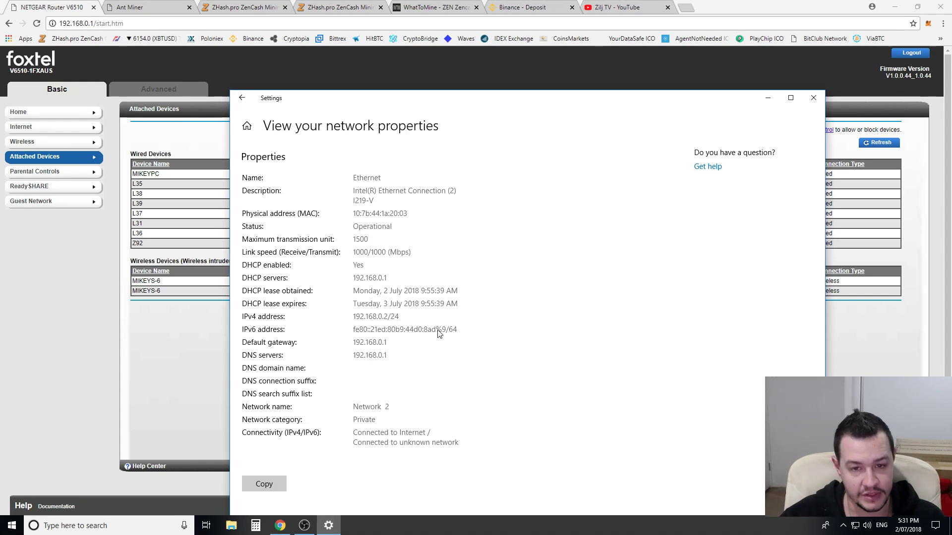
pyautogui.click(814, 98)
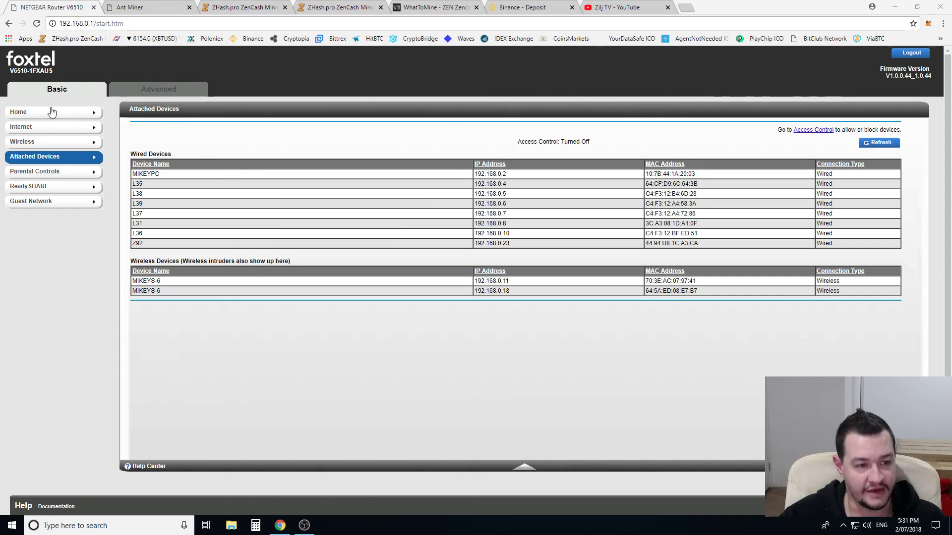
# - Reload the device list, sign in with the router's username and password, and locate Z92's IP 192.168.0.23
pyautogui.click(56, 160)
pyautogui.write('admin')
pyautogui.press('Tab')
pyautogui.write('password')
pyautogui.press('Return')
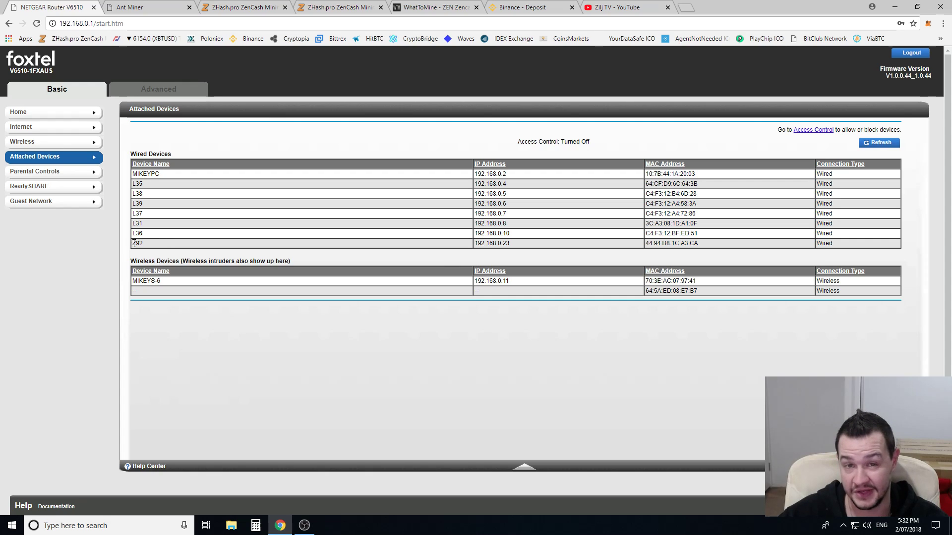
pyautogui.moveTo(474, 242); pyautogui.dragTo(522, 244)
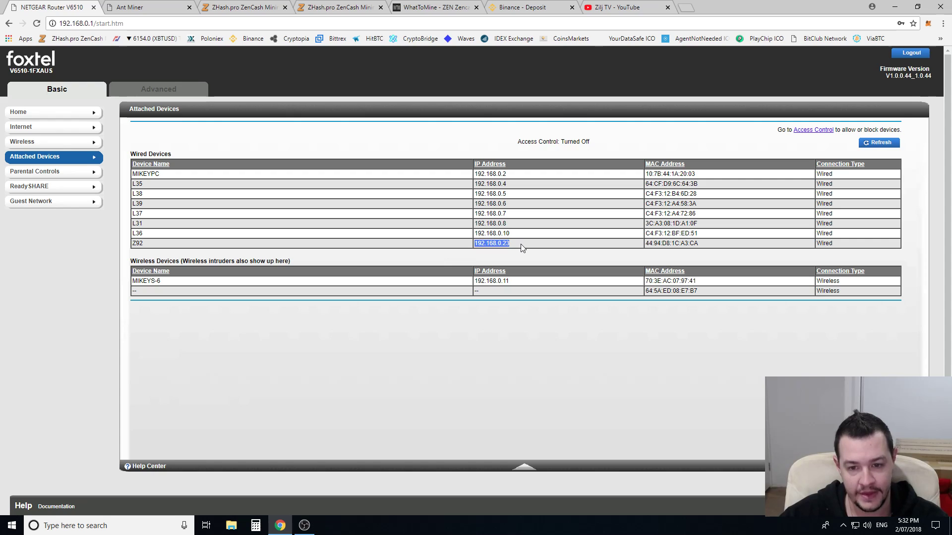
pyautogui.click(141, 10)
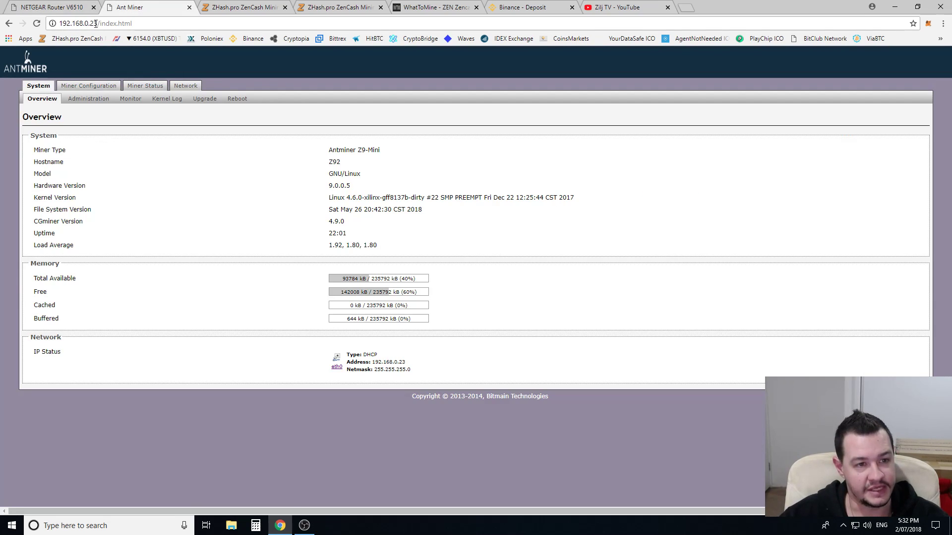
# - Load the miner's web interface at address 192.168.0.23
pyautogui.moveTo(98, 24); pyautogui.dragTo(59, 24)
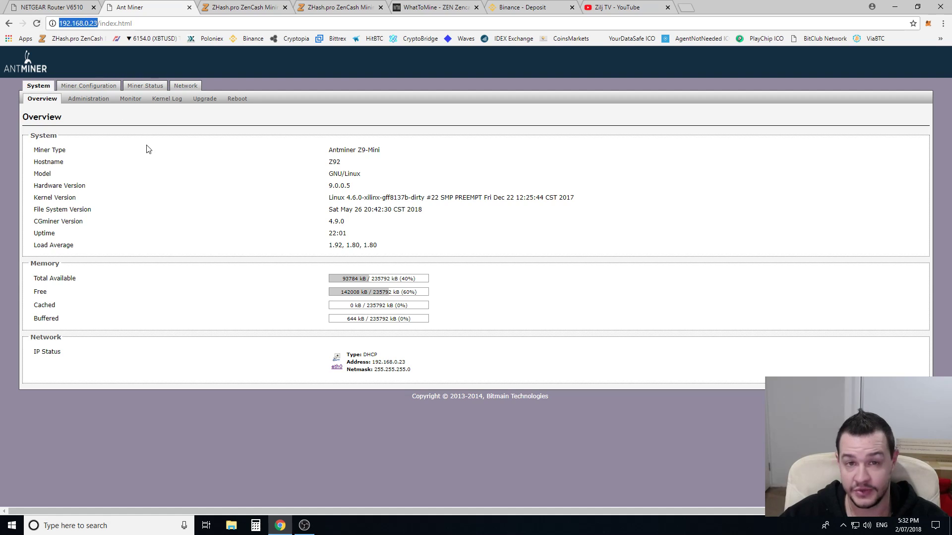
pyautogui.click(155, 23)
pyautogui.press('BackSpace')
pyautogui.press('BackSpace')
pyautogui.press('BackSpace')
pyautogui.press('BackSpace')
pyautogui.press('BackSpace')
pyautogui.press('BackSpace')
pyautogui.press('BackSpace')
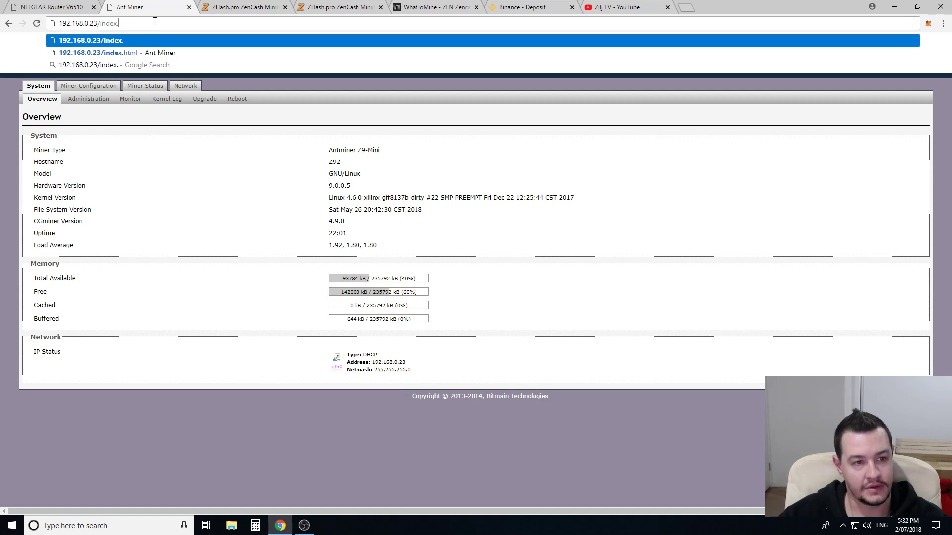
pyautogui.press('BackSpace')
pyautogui.press('BackSpace')
pyautogui.press('BackSpace')
pyautogui.press('Return')
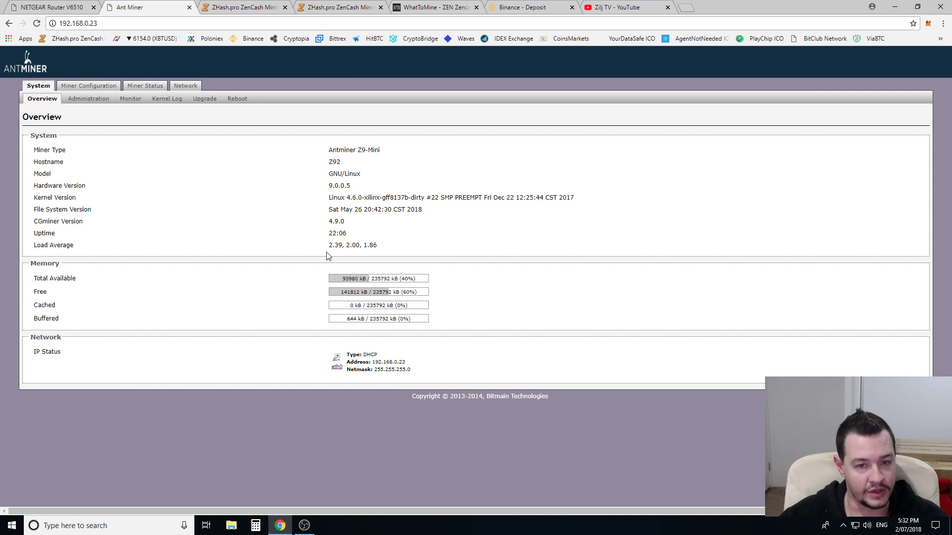
# - Review the System Overview details, confirming the miner type Antminer Z9-Mini
pyautogui.moveTo(32, 155); pyautogui.dragTo(427, 211)
pyautogui.click(351, 191)
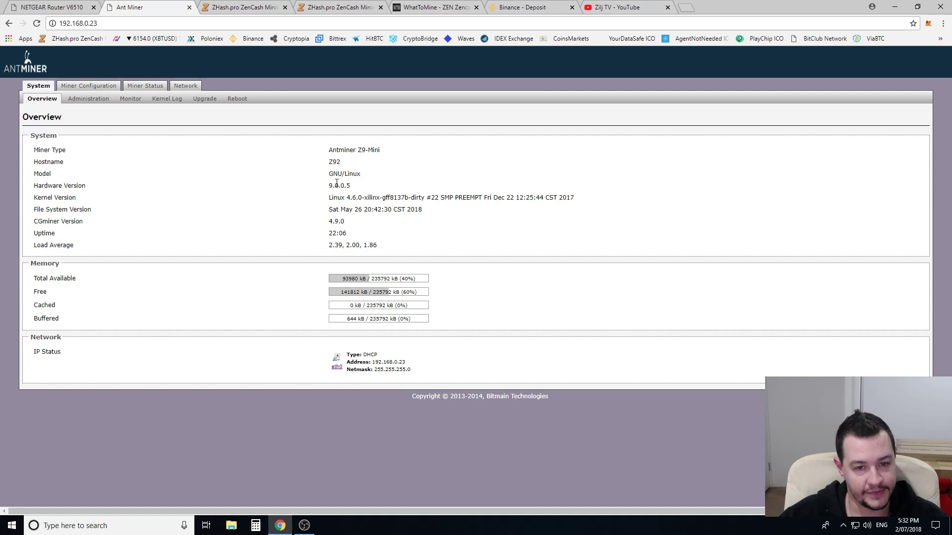
pyautogui.moveTo(325, 154); pyautogui.dragTo(403, 155)
pyautogui.click(397, 172)
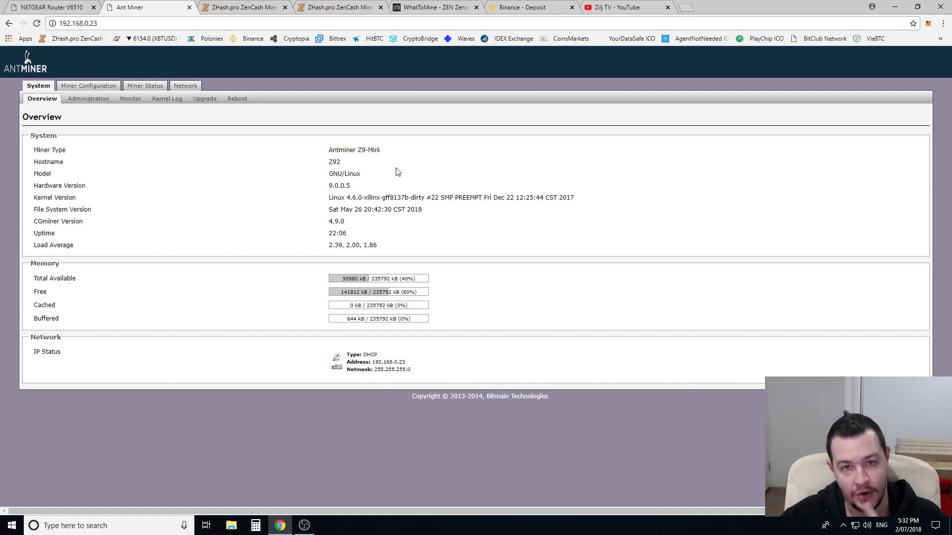
pyautogui.click(187, 88)
# - Inspect the hostname Z92 in Network settings, leaving it unchanged
pyautogui.moveTo(403, 187); pyautogui.dragTo(370, 192)
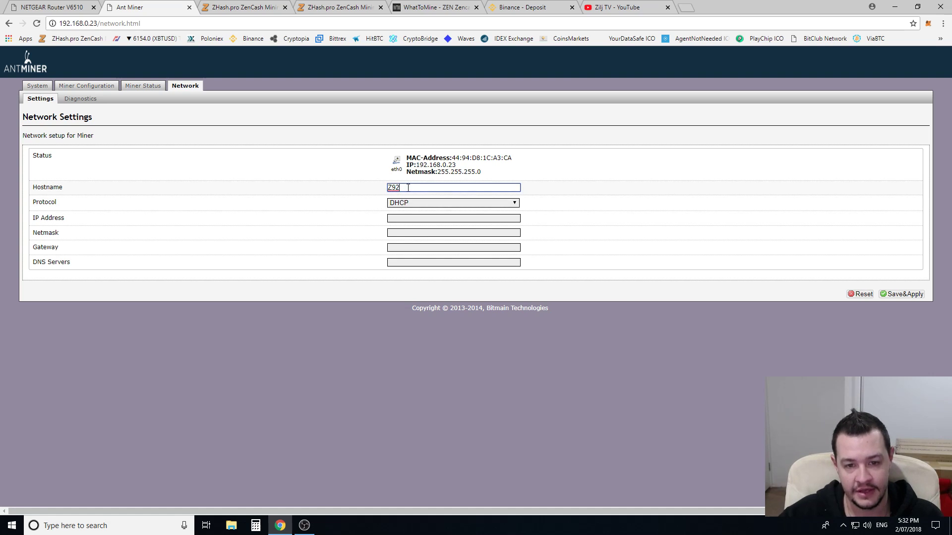
pyautogui.moveTo(407, 188); pyautogui.dragTo(371, 201)
pyautogui.moveTo(431, 188); pyautogui.dragTo(373, 190)
pyautogui.click(347, 231)
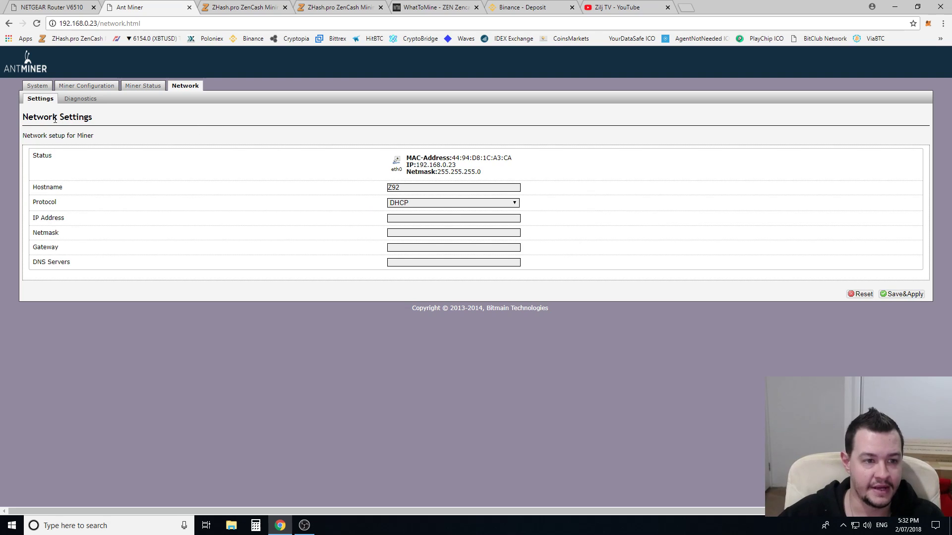
pyautogui.click(87, 88)
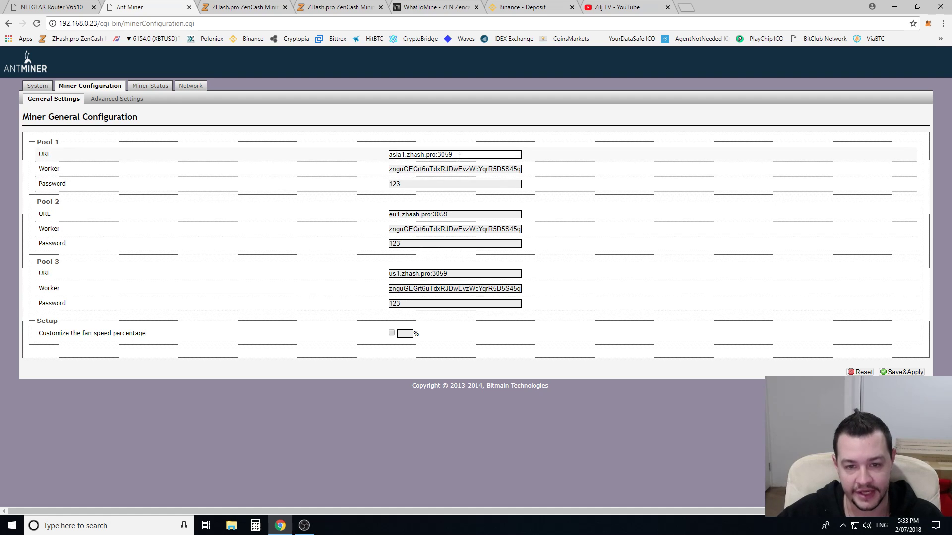
# - Switch to ZHash.pro's How to Connect guide
pyautogui.click(244, 9)
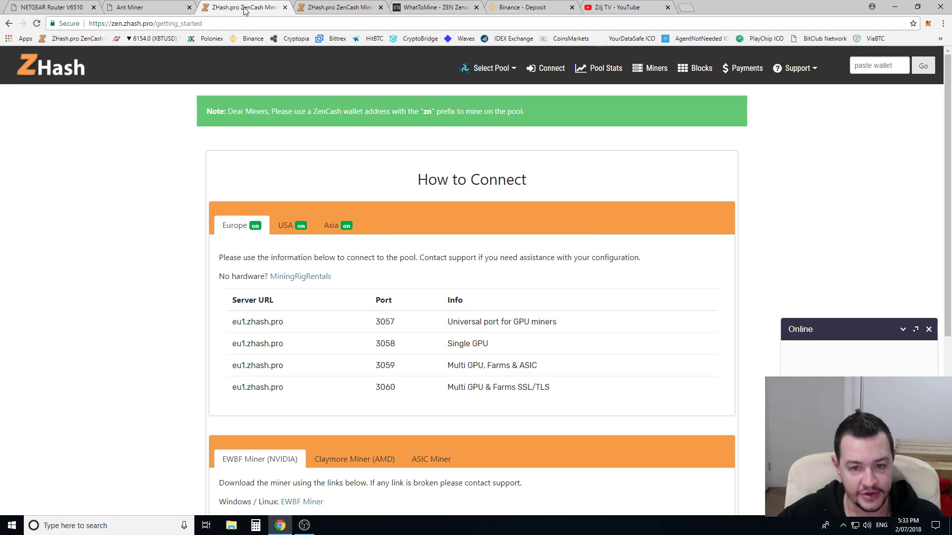
# - Check the ZHash dashboard's 36.86 KSol/s hash rate and 15.11 ZEN earnings, then return to the guide
pyautogui.click(344, 11)
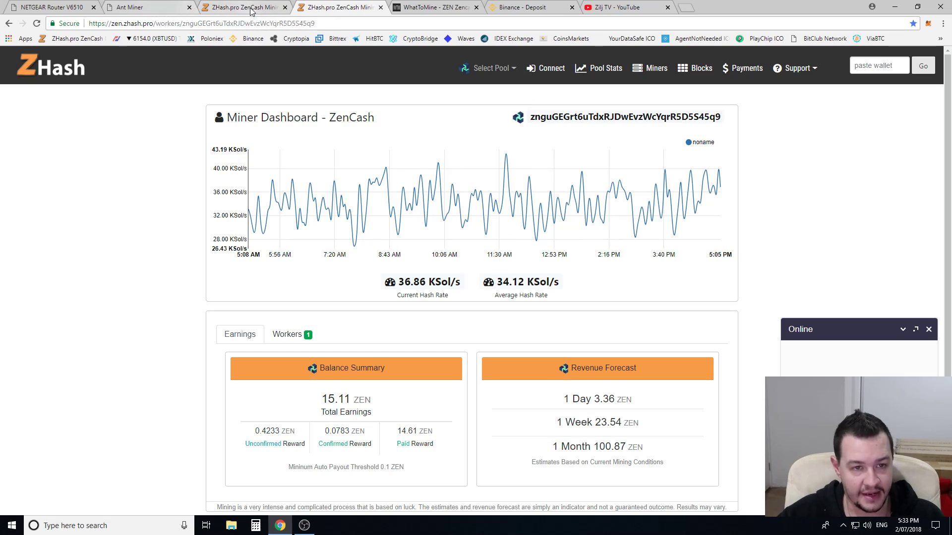
pyautogui.click(243, 10)
pyautogui.click(177, 24)
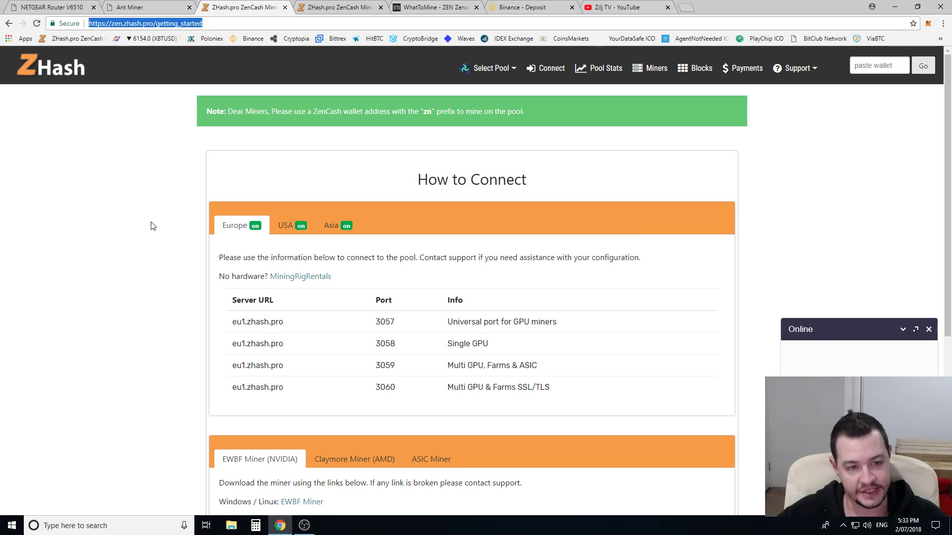
pyautogui.click(142, 233)
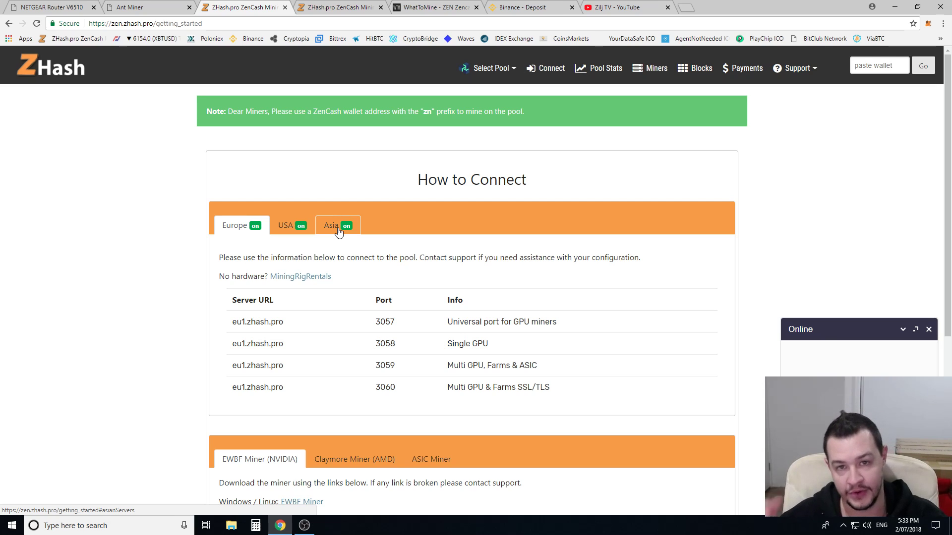
# - Compare the Pool 1–3 URLs asia1, eu1 and us1.zhash.pro:3059 in the miner configuration
pyautogui.click(130, 6)
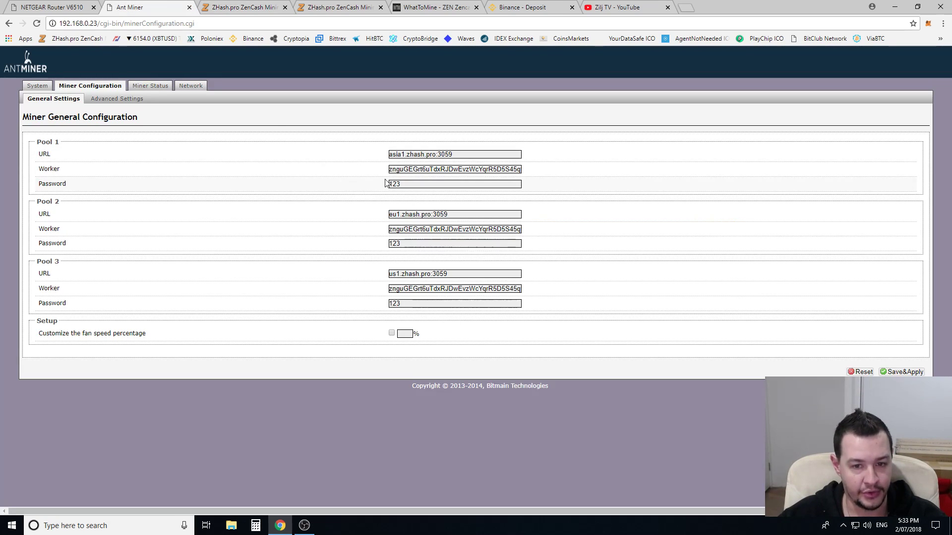
pyautogui.moveTo(452, 154); pyautogui.dragTo(373, 155)
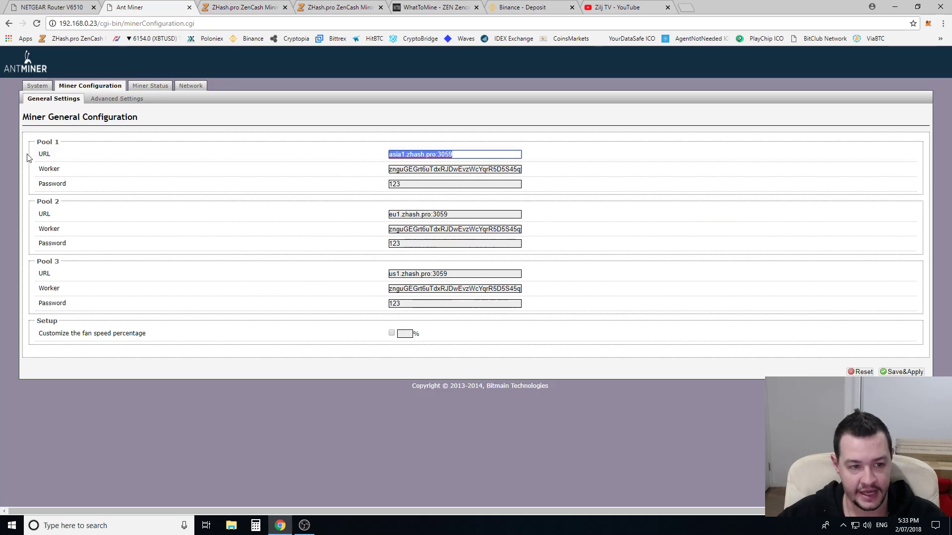
pyautogui.moveTo(453, 154); pyautogui.dragTo(382, 155)
pyautogui.moveTo(458, 215); pyautogui.dragTo(358, 218)
pyautogui.moveTo(452, 274); pyautogui.dragTo(355, 275)
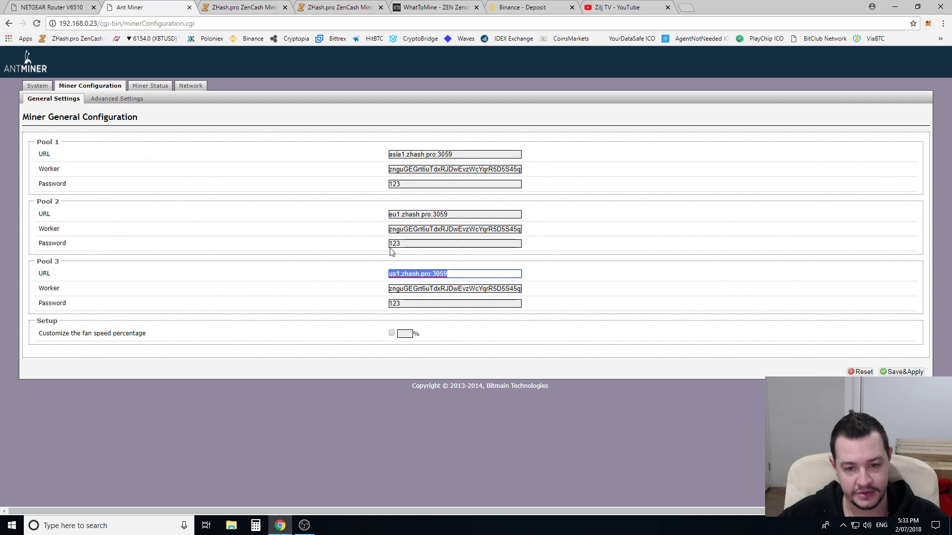
pyautogui.moveTo(449, 159); pyautogui.dragTo(385, 159)
pyautogui.moveTo(449, 214); pyautogui.dragTo(343, 216)
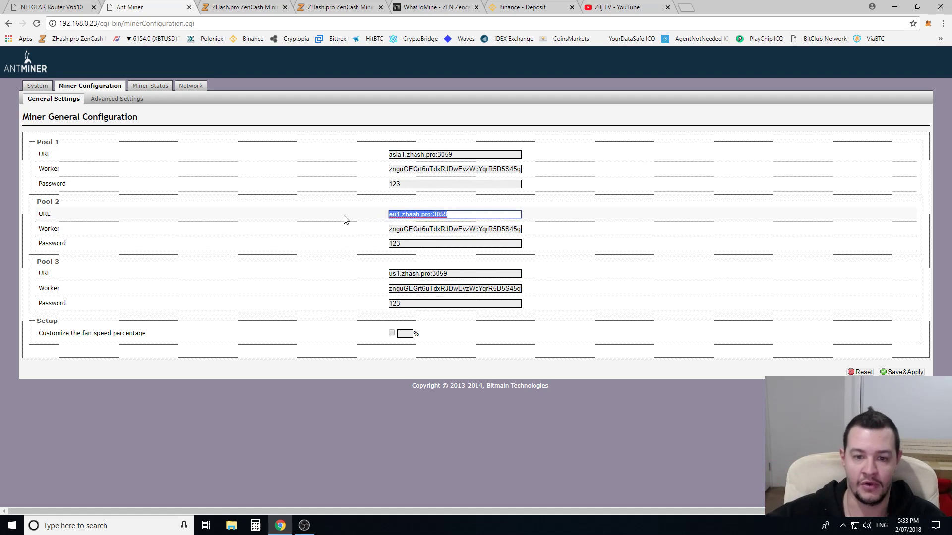
pyautogui.click(466, 272)
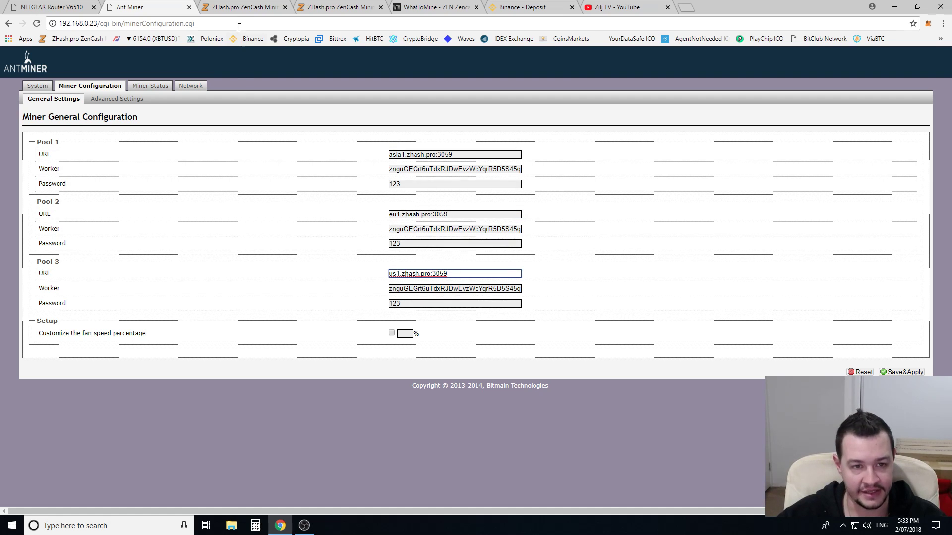
pyautogui.click(242, 8)
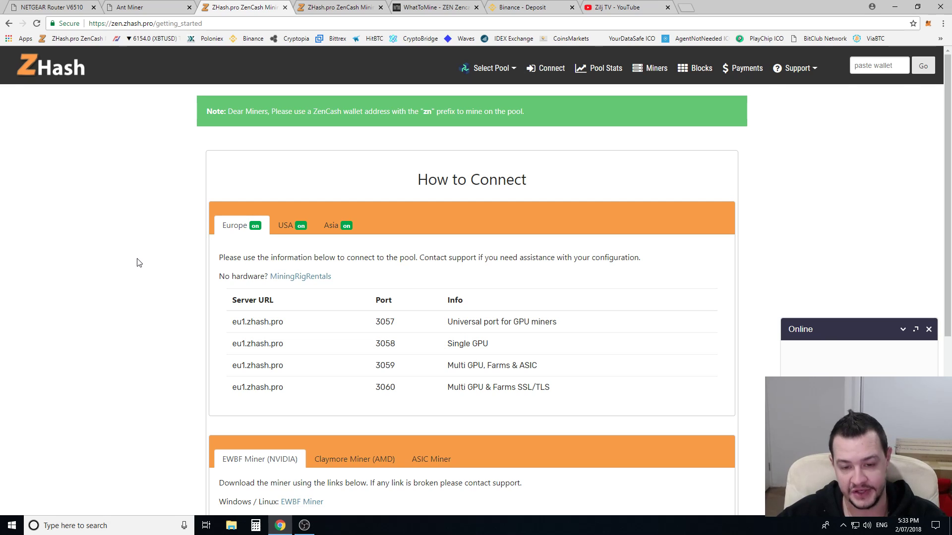
# - Find the Europe eu1.zhash.pro port 3059 ASIC row and select the eu1.zhash.pro address
pyautogui.scroll(-1, 139, 262)
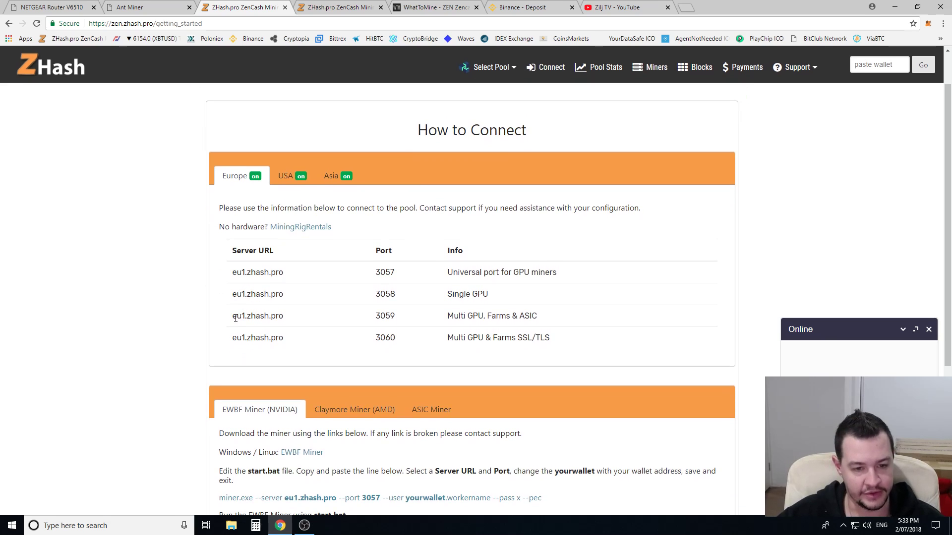
pyautogui.moveTo(231, 315); pyautogui.dragTo(536, 316)
pyautogui.click(471, 318)
pyautogui.moveTo(448, 316); pyautogui.dragTo(537, 317)
pyautogui.click(544, 323)
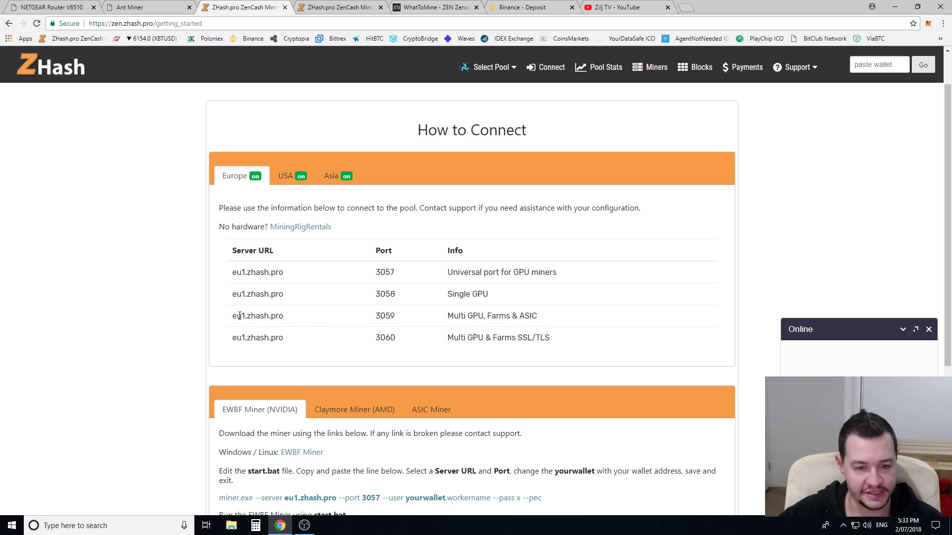
pyautogui.moveTo(233, 317); pyautogui.dragTo(288, 322)
pyautogui.hotkey('ctrl', 'c')
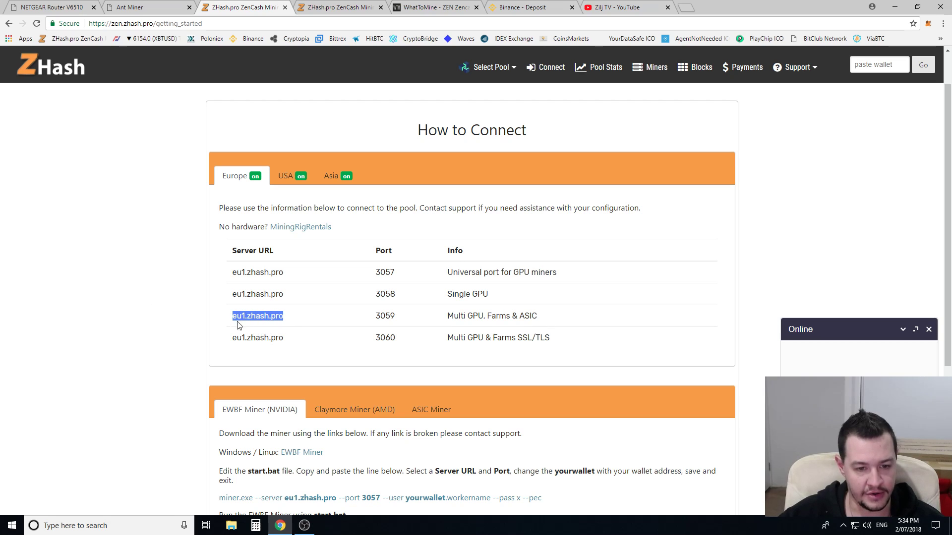
# - Replace Pool 1's asia1.zhash.pro:3059 URL with eu1.zhash.pro:3059
pyautogui.click(147, 8)
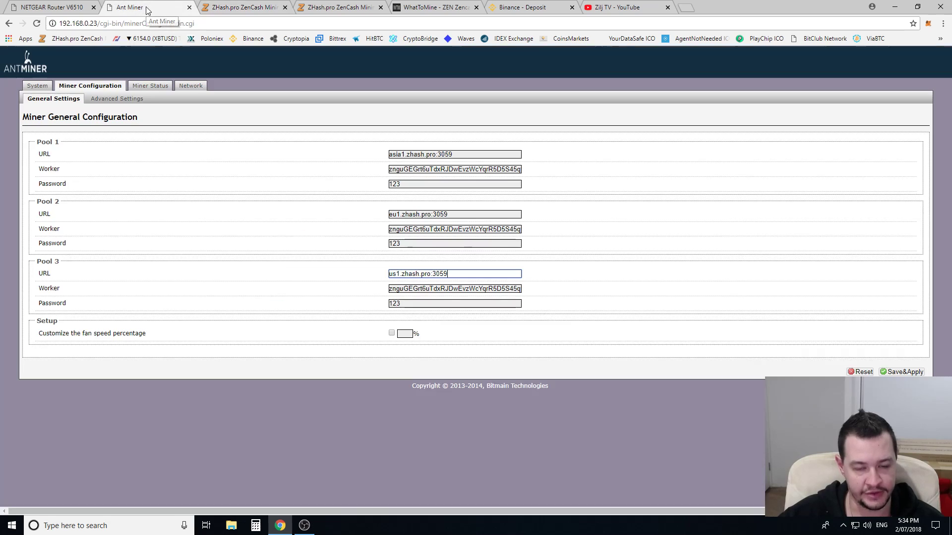
pyautogui.moveTo(448, 155); pyautogui.dragTo(327, 157)
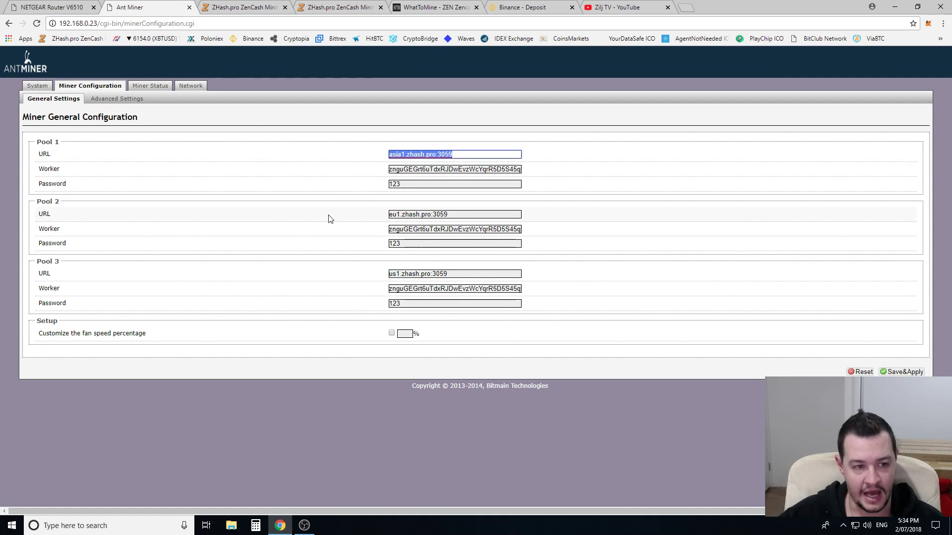
pyautogui.hotkey('ctrl', 'v')
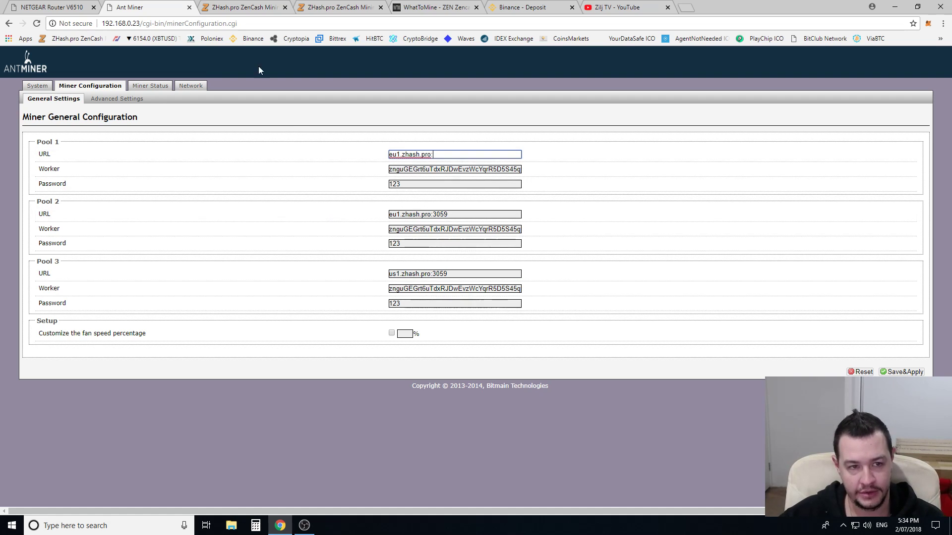
pyautogui.click(243, 7)
pyautogui.write(':')
pyautogui.moveTo(375, 316); pyautogui.dragTo(408, 319)
pyautogui.click(171, 7)
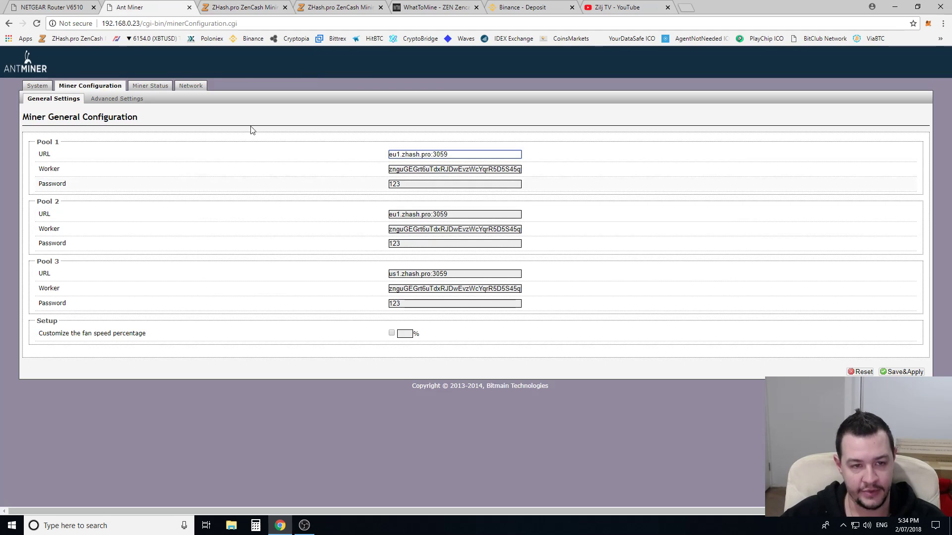
# - Look up the USA server us1.zhash.pro on ZHash and select the Pool 2 URL
pyautogui.click(233, 7)
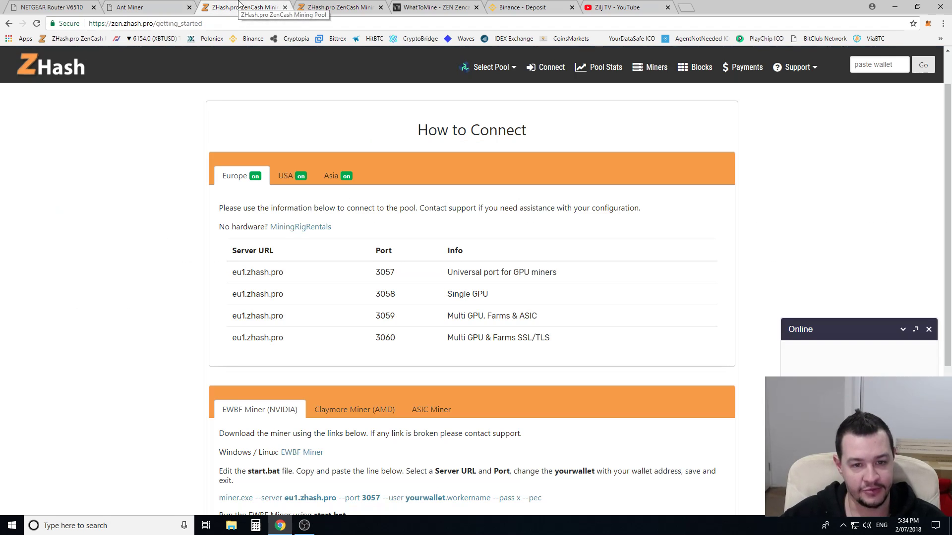
pyautogui.click(288, 177)
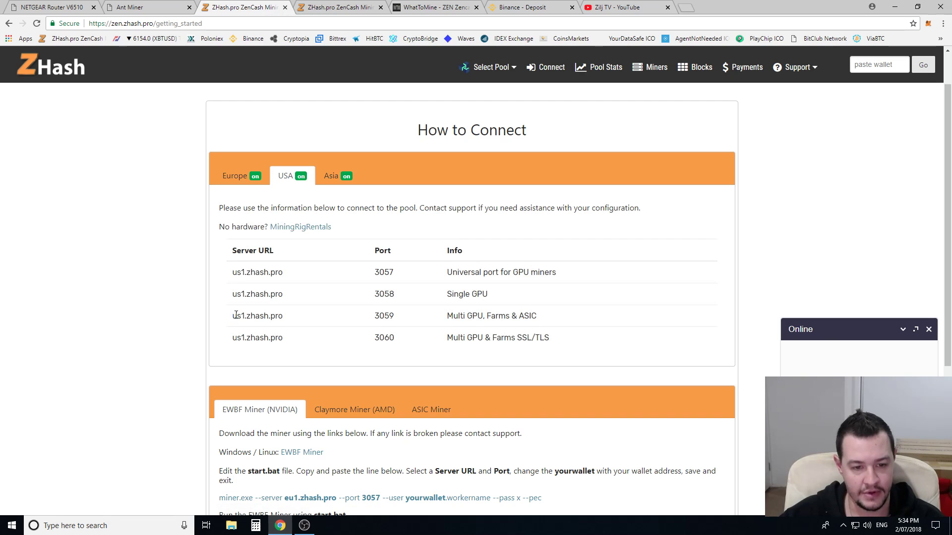
pyautogui.moveTo(231, 316); pyautogui.dragTo(294, 323)
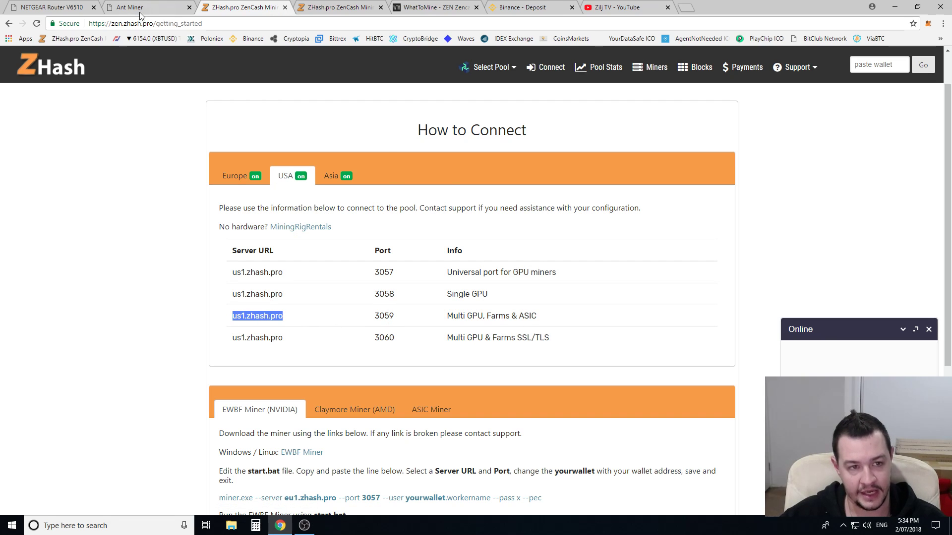
pyautogui.click(139, 9)
pyautogui.moveTo(449, 214); pyautogui.dragTo(326, 213)
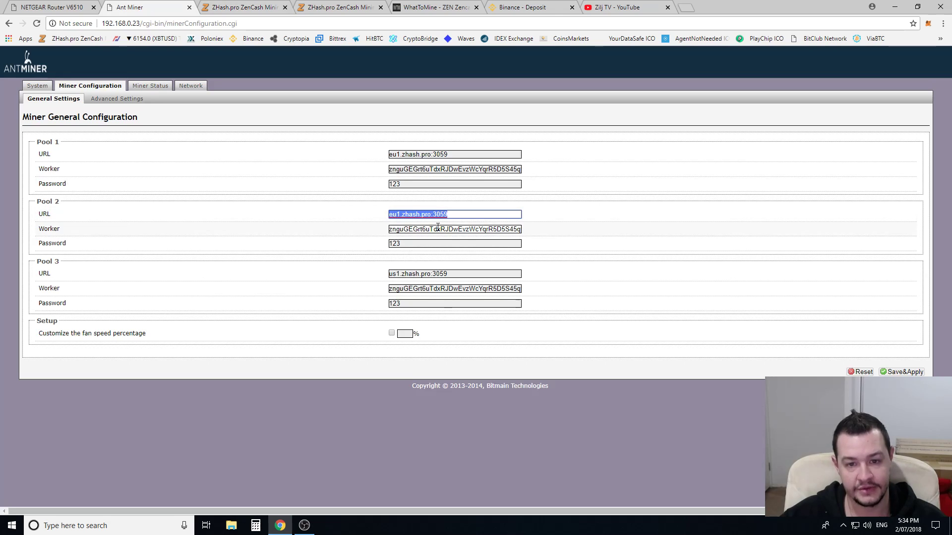
# - Highlight the Pool 3 URL and the Pool 1 worker wallet address to point them out
pyautogui.moveTo(453, 278); pyautogui.dragTo(374, 272)
pyautogui.click(377, 273)
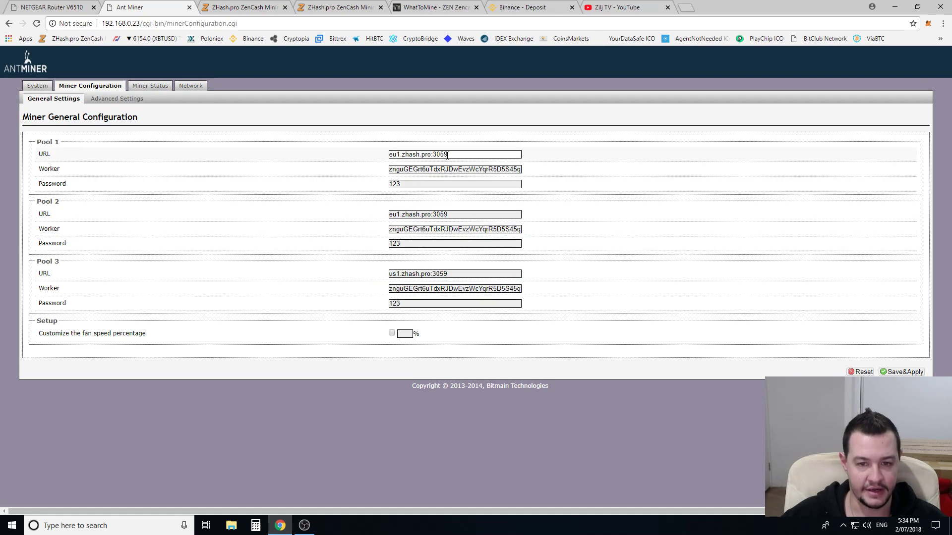
pyautogui.doubleClick(425, 169)
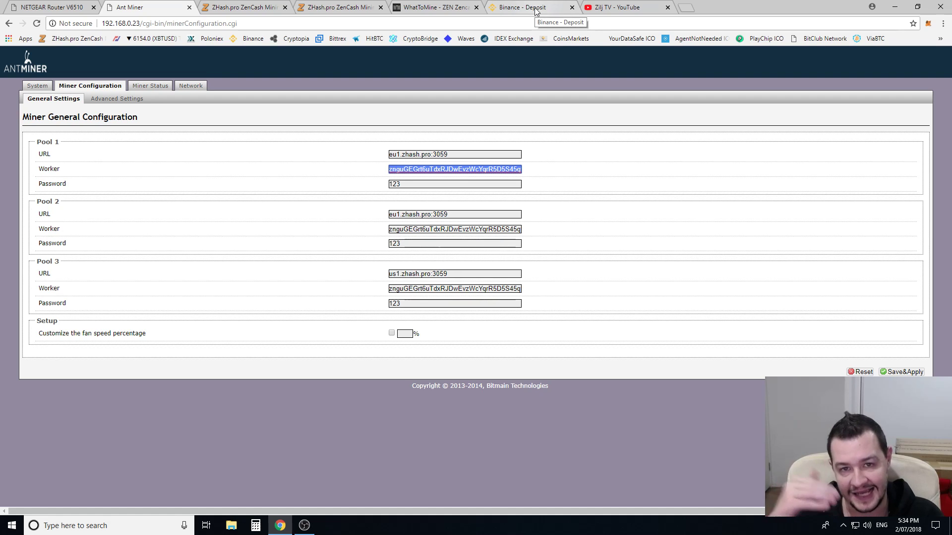
pyautogui.click(536, 11)
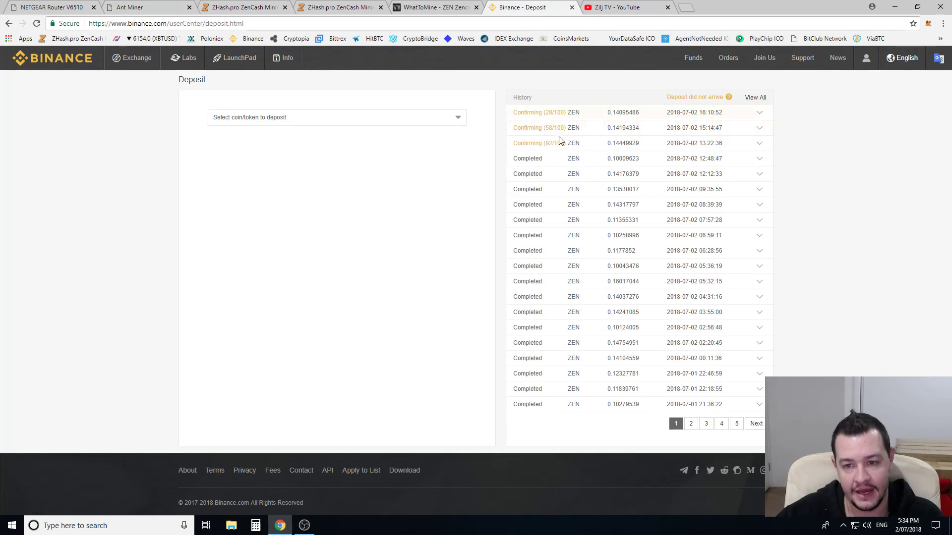
pyautogui.moveTo(518, 160); pyautogui.dragTo(640, 216)
pyautogui.click(626, 211)
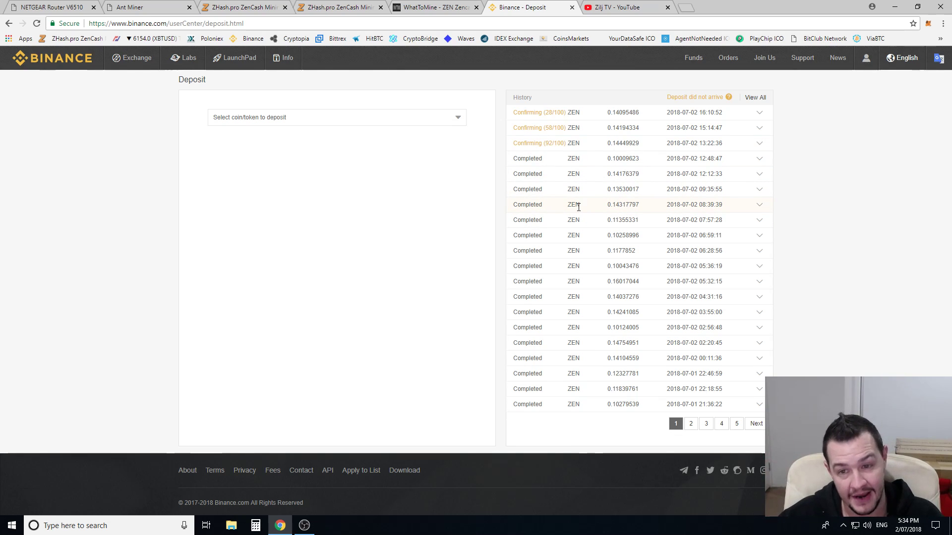
pyautogui.moveTo(516, 158); pyautogui.dragTo(694, 312)
pyautogui.click(663, 293)
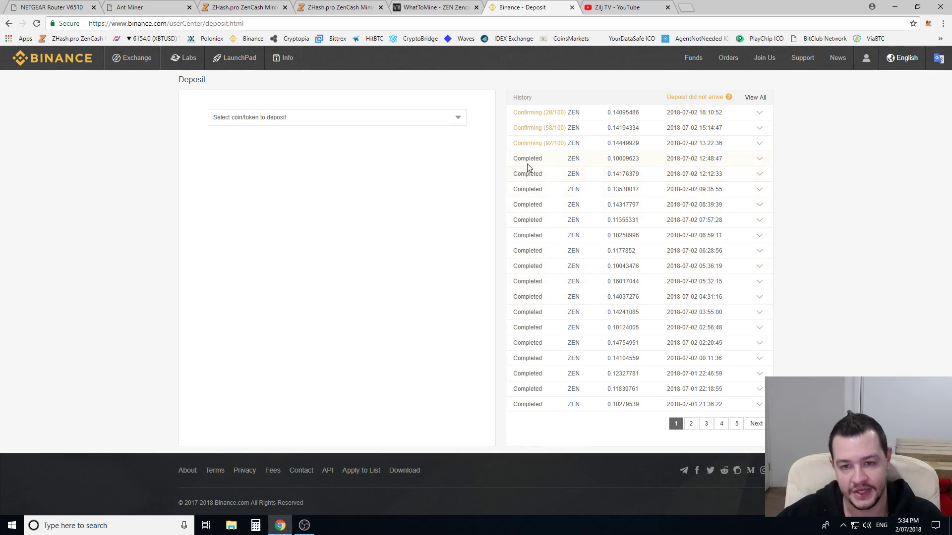
pyautogui.moveTo(530, 163); pyautogui.dragTo(672, 309)
pyautogui.click(672, 309)
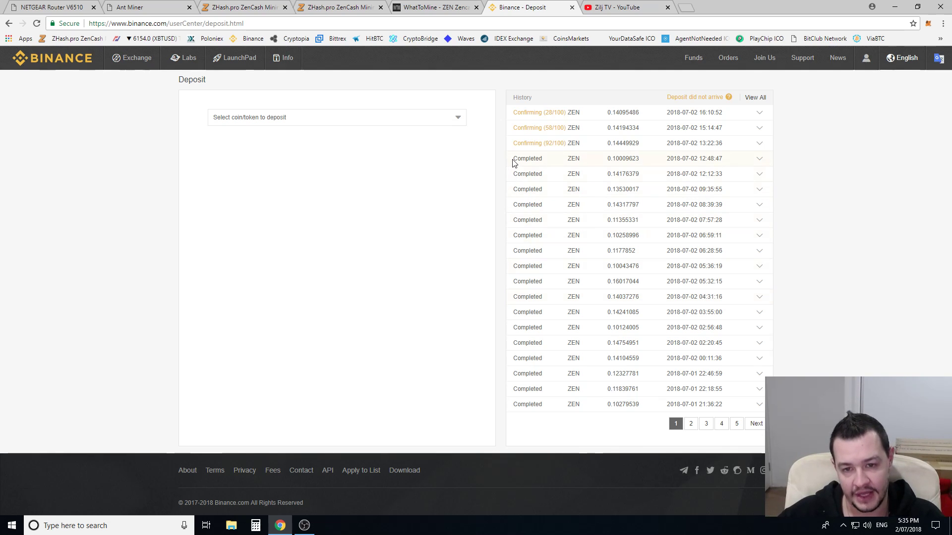
pyautogui.moveTo(513, 166); pyautogui.dragTo(717, 328)
pyautogui.click(716, 328)
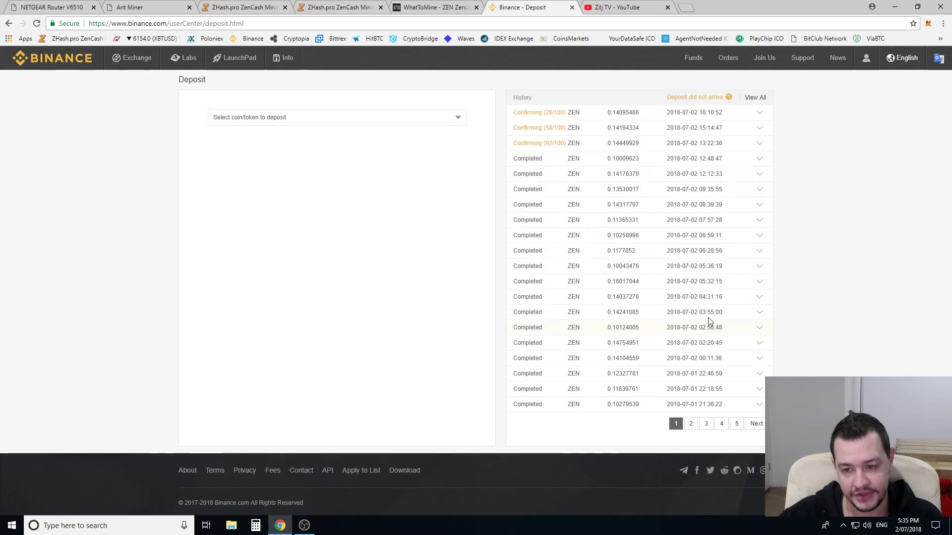
pyautogui.moveTo(668, 112); pyautogui.dragTo(735, 367)
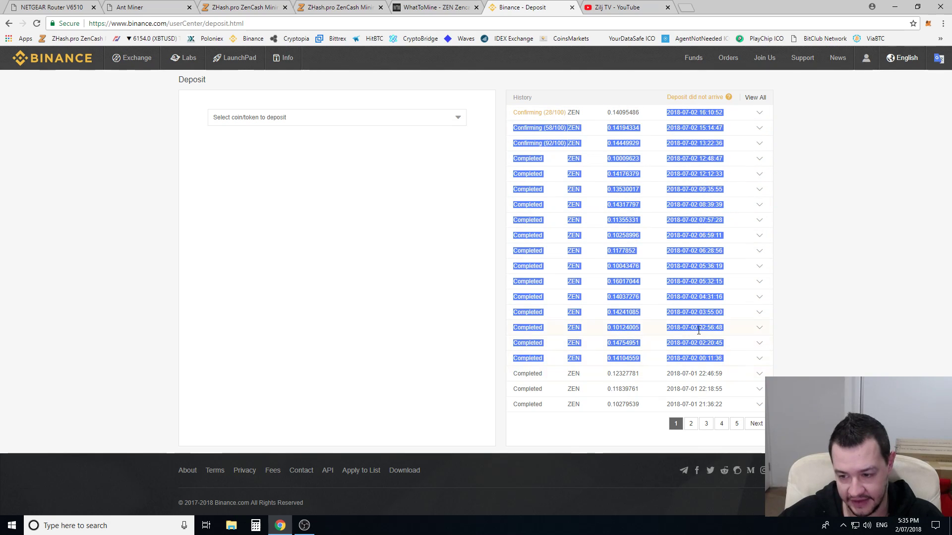
pyautogui.click(651, 202)
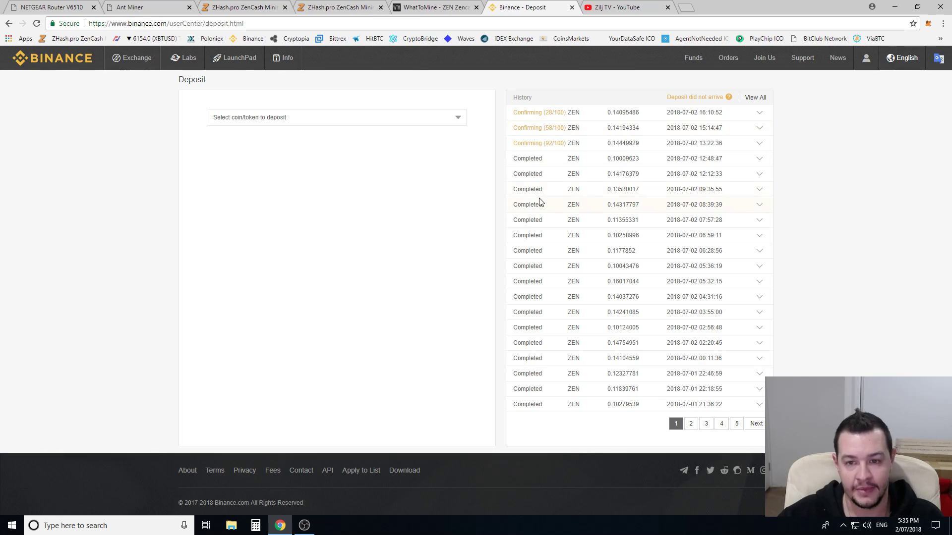
# - Select the full Pool 1 worker wallet value on the Antminer pool page
pyautogui.click(245, 7)
pyautogui.click(151, 8)
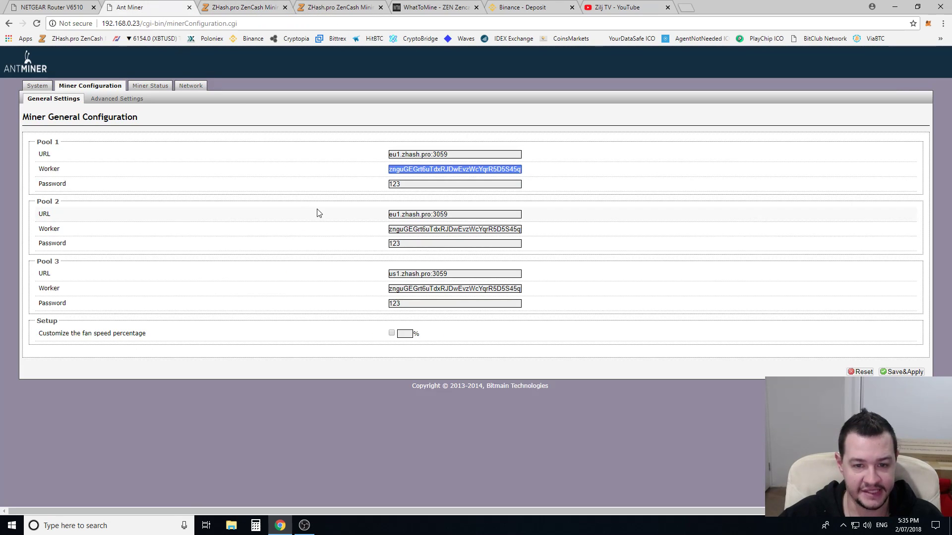
pyautogui.click(431, 171)
pyautogui.moveTo(441, 171); pyautogui.dragTo(548, 177)
pyautogui.click(396, 169)
pyautogui.moveTo(396, 168); pyautogui.dragTo(532, 173)
pyautogui.click(390, 170)
pyautogui.moveTo(391, 170); pyautogui.dragTo(536, 174)
pyautogui.click(479, 169)
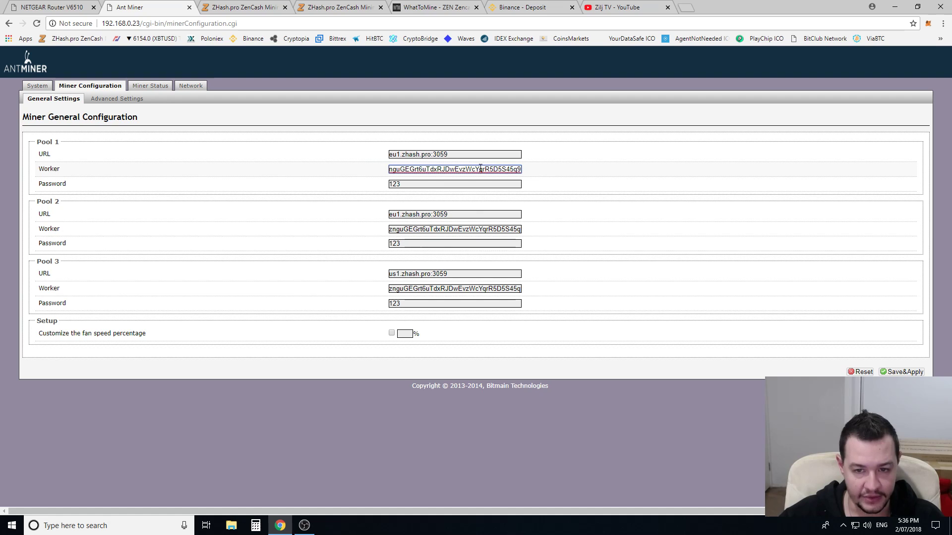
pyautogui.press('Tab')
pyautogui.press('Tab')
pyautogui.press('Tab')
pyautogui.press('Tab')
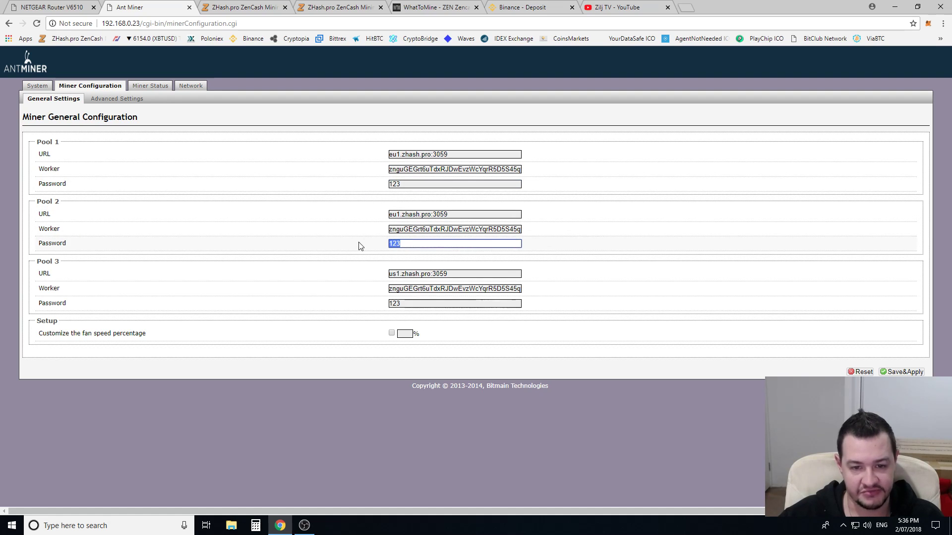
pyautogui.press('Tab')
pyautogui.press('Tab')
pyautogui.press('Tab')
pyautogui.click(338, 296)
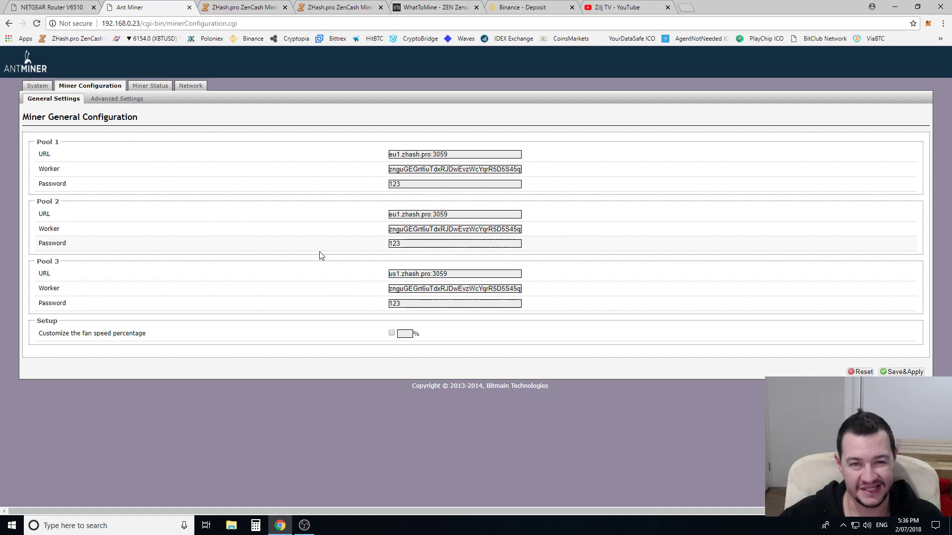
pyautogui.click(270, 7)
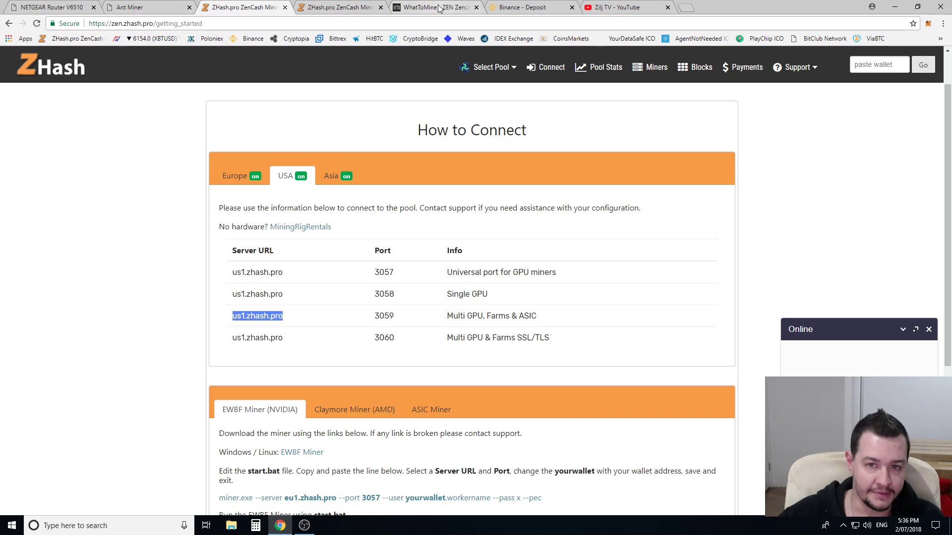
# - Glance at Binance's deposit history, then highlight the Antminer pool worker values
pyautogui.click(523, 8)
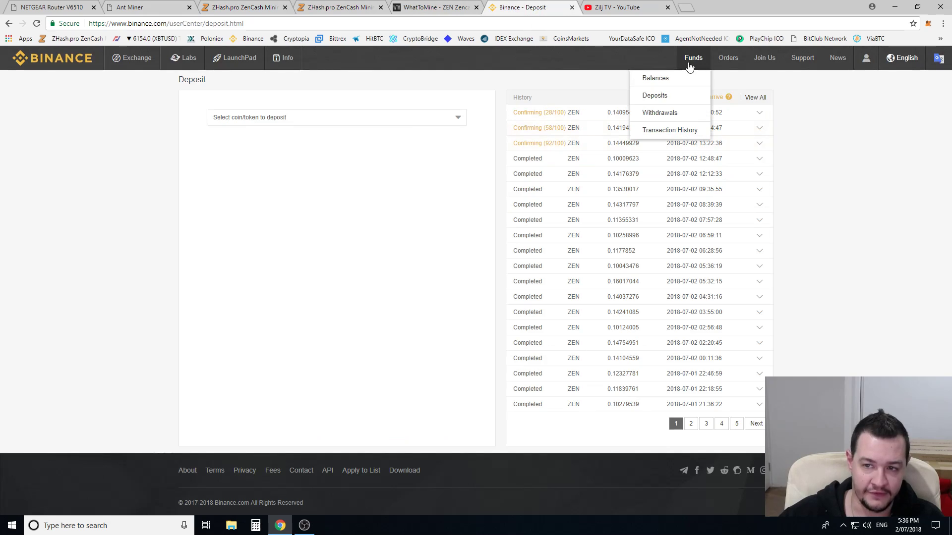
pyautogui.moveTo(692, 59)
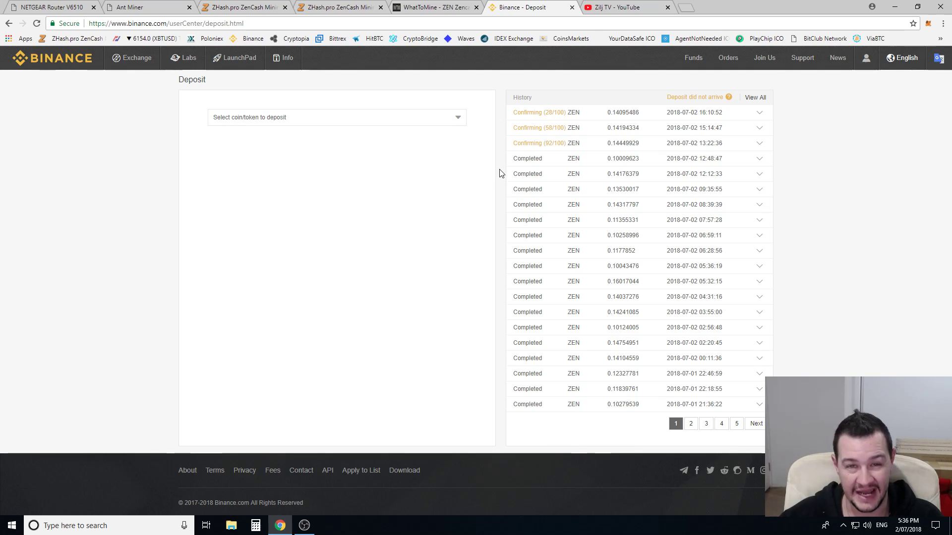
pyautogui.click(144, 7)
pyautogui.click(490, 229)
pyautogui.moveTo(490, 229); pyautogui.dragTo(325, 221)
pyautogui.moveTo(481, 169); pyautogui.dragTo(314, 172)
pyautogui.moveTo(475, 289); pyautogui.dragTo(361, 288)
pyautogui.doubleClick(461, 168)
# - Highlight the Pool 1, Pool 2 and Pool 3 URLs
pyautogui.moveTo(453, 154); pyautogui.dragTo(361, 155)
pyautogui.moveTo(449, 214); pyautogui.dragTo(357, 220)
pyautogui.click(449, 273)
pyautogui.moveTo(448, 273); pyautogui.dragTo(314, 236)
pyautogui.click(313, 233)
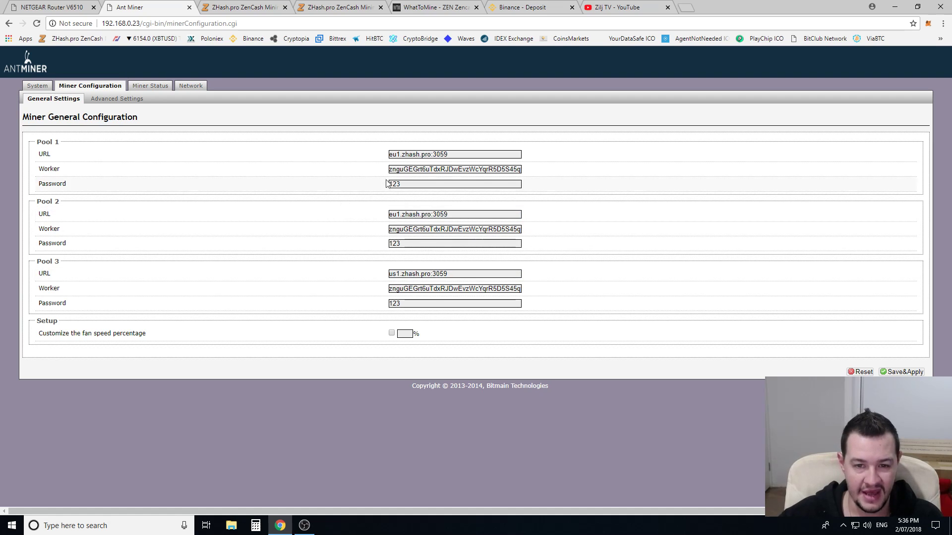
pyautogui.moveTo(451, 154); pyautogui.dragTo(361, 168)
pyautogui.click(367, 170)
pyautogui.moveTo(455, 154); pyautogui.dragTo(376, 159)
pyautogui.moveTo(455, 214); pyautogui.dragTo(382, 226)
pyautogui.moveTo(455, 274); pyautogui.dragTo(340, 208)
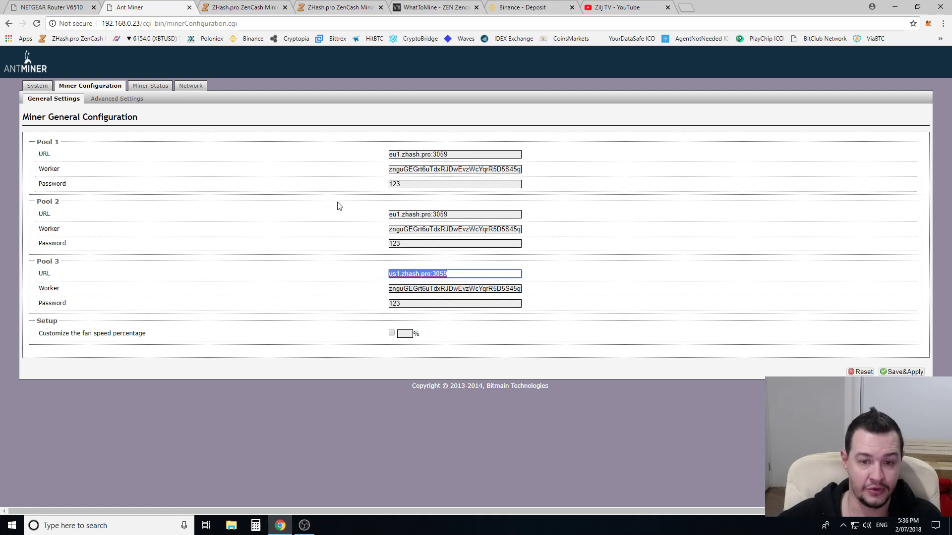
pyautogui.moveTo(455, 214); pyautogui.dragTo(376, 214)
pyautogui.moveTo(455, 274); pyautogui.dragTo(363, 276)
pyautogui.moveTo(455, 214); pyautogui.dragTo(375, 215)
pyautogui.moveTo(455, 155); pyautogui.dragTo(375, 161)
pyautogui.click(347, 197)
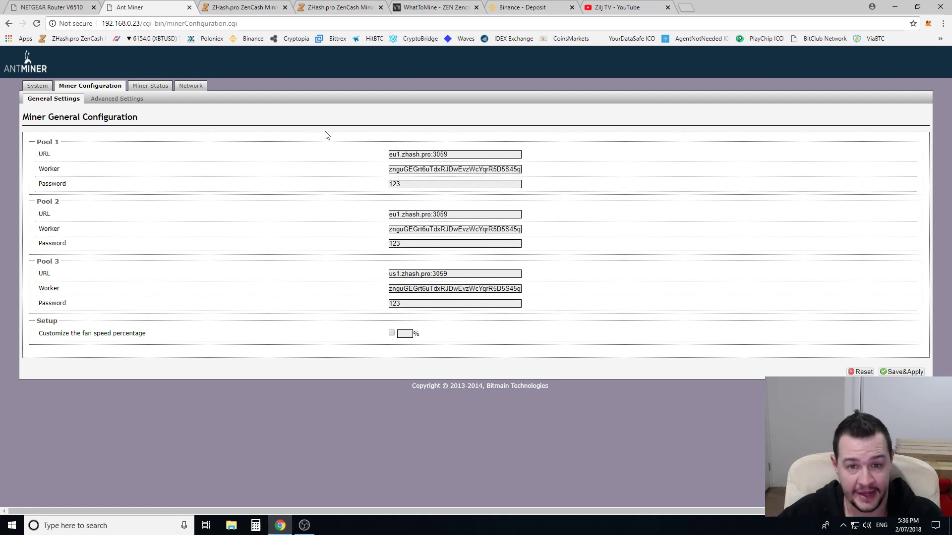
pyautogui.moveTo(496, 154); pyautogui.dragTo(352, 155)
pyautogui.click(352, 155)
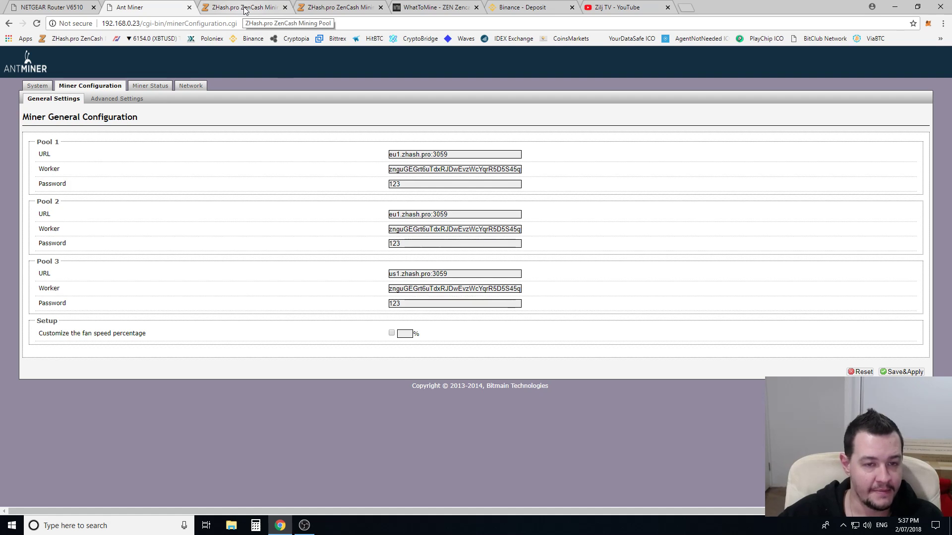
# - Bring up ZHash's ZenCash dashboard with 36.86 KSol/s and 15.11 ZEN earned
pyautogui.click(245, 11)
pyautogui.hotkey('ctrl', 'Tab')
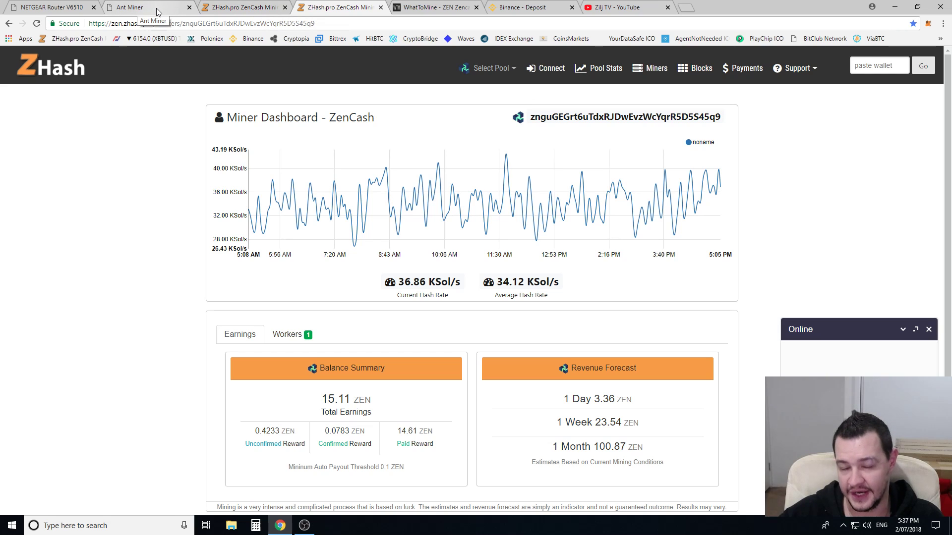
# - Look over the Day-to-Year reward rows in WhatToMine's Zencash calculator
pyautogui.click(448, 9)
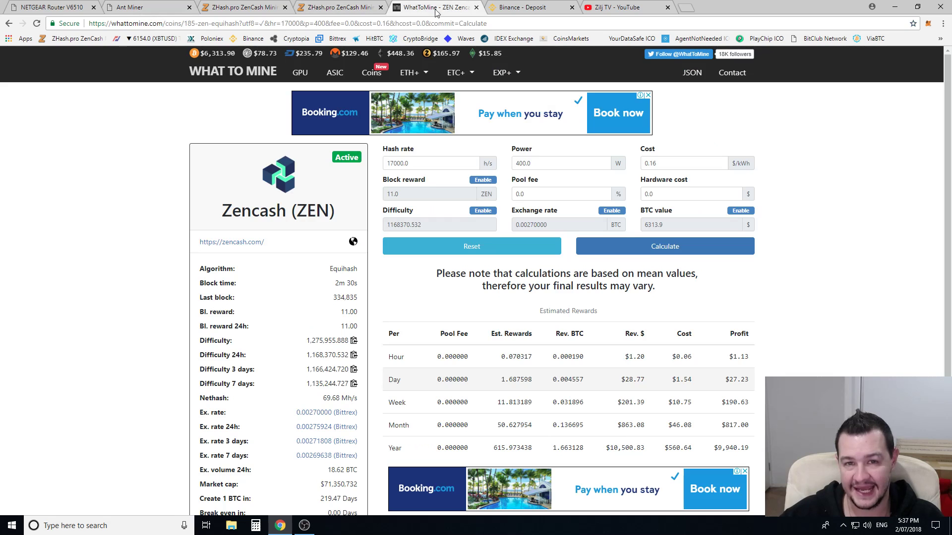
pyautogui.doubleClick(430, 166)
pyautogui.click(375, 184)
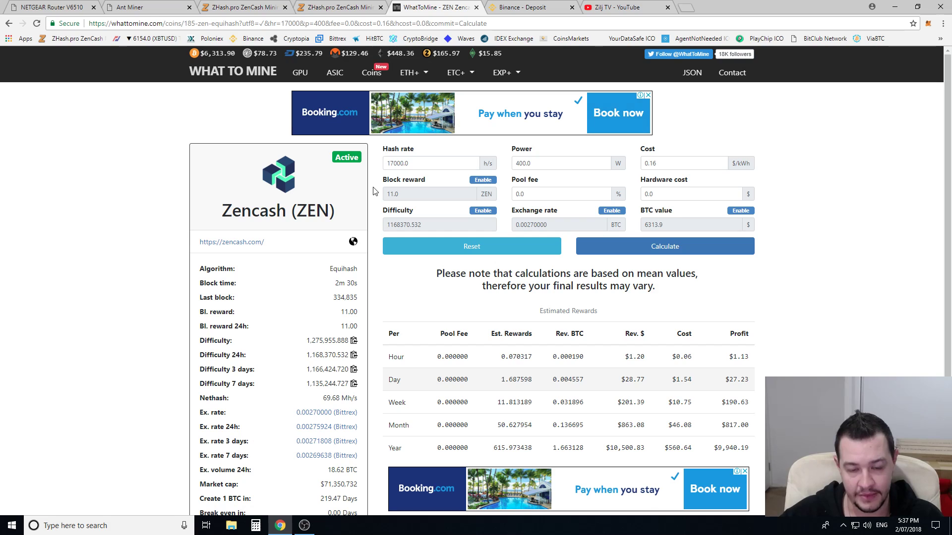
pyautogui.moveTo(386, 379); pyautogui.dragTo(763, 387)
pyautogui.click(764, 386)
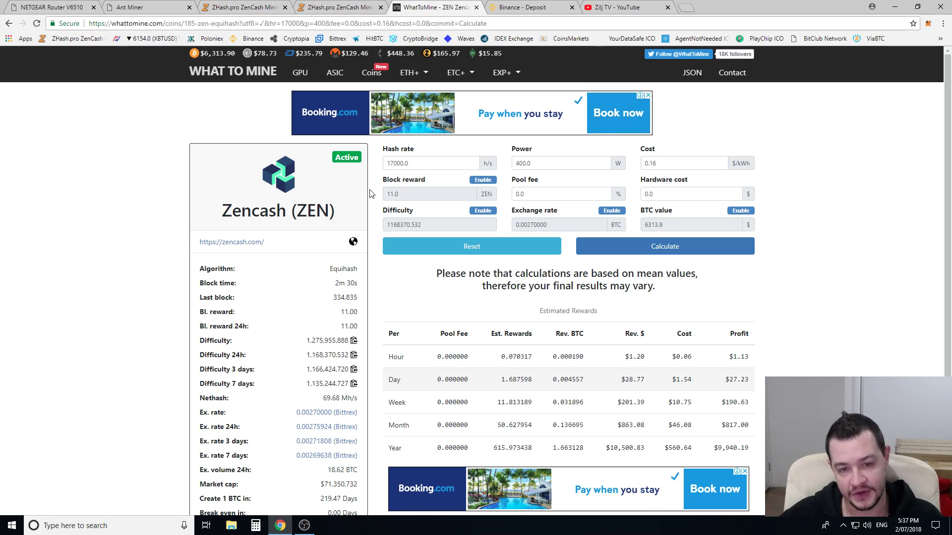
# - Set the Zencash hash rate to 10000 h/s and power to 300 W
pyautogui.doubleClick(399, 163)
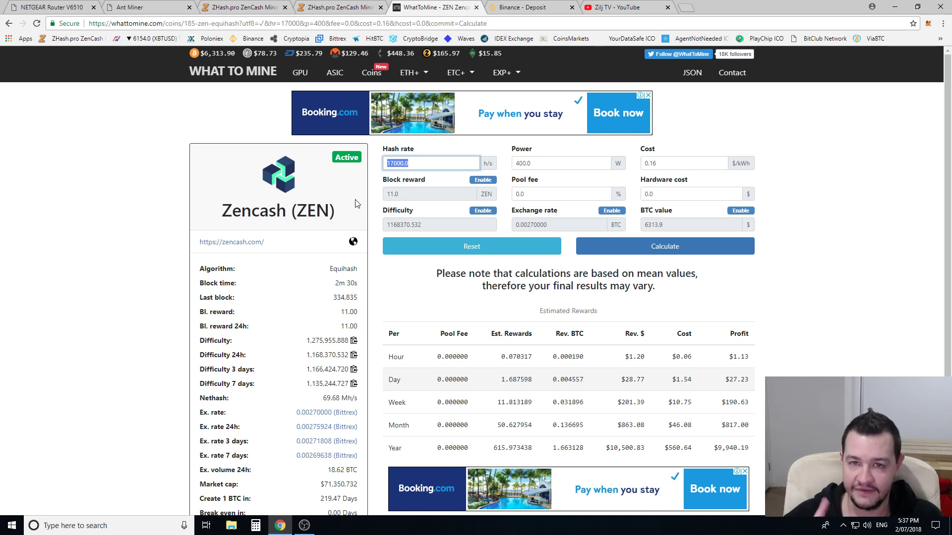
pyautogui.write('10')
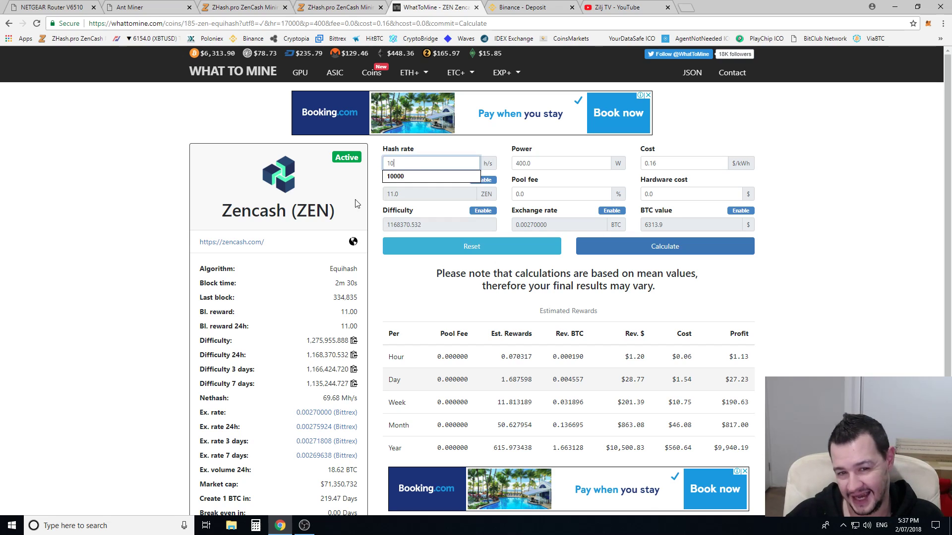
pyautogui.write('000')
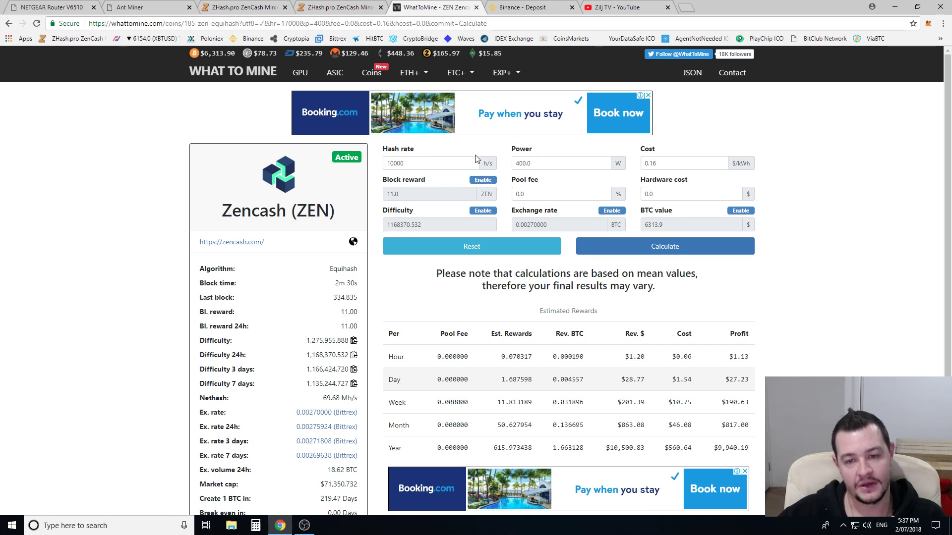
pyautogui.doubleClick(546, 159)
pyautogui.write('300')
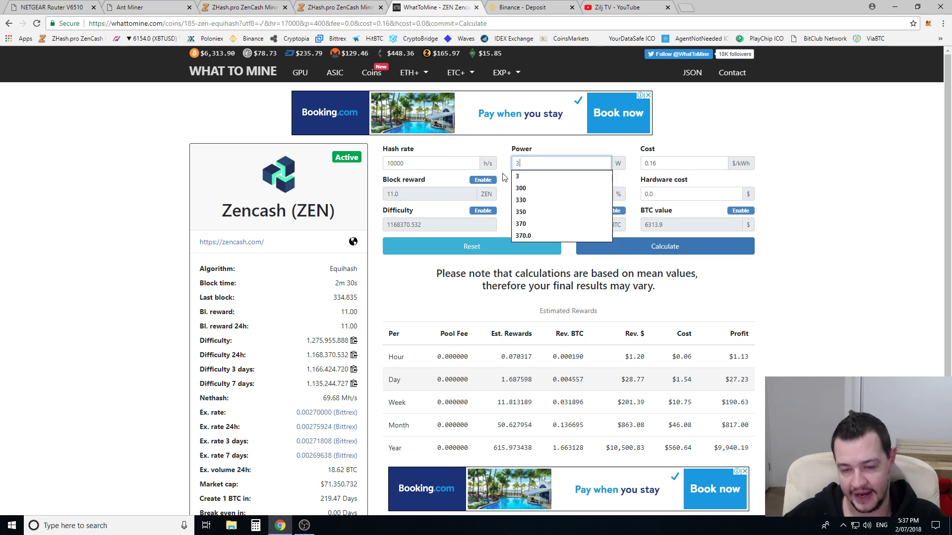
pyautogui.click(505, 177)
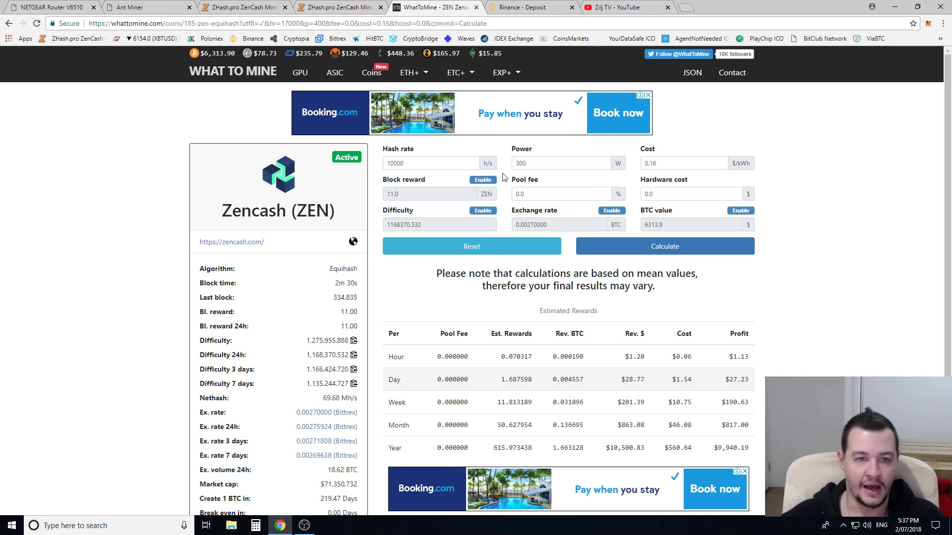
pyautogui.click(149, 7)
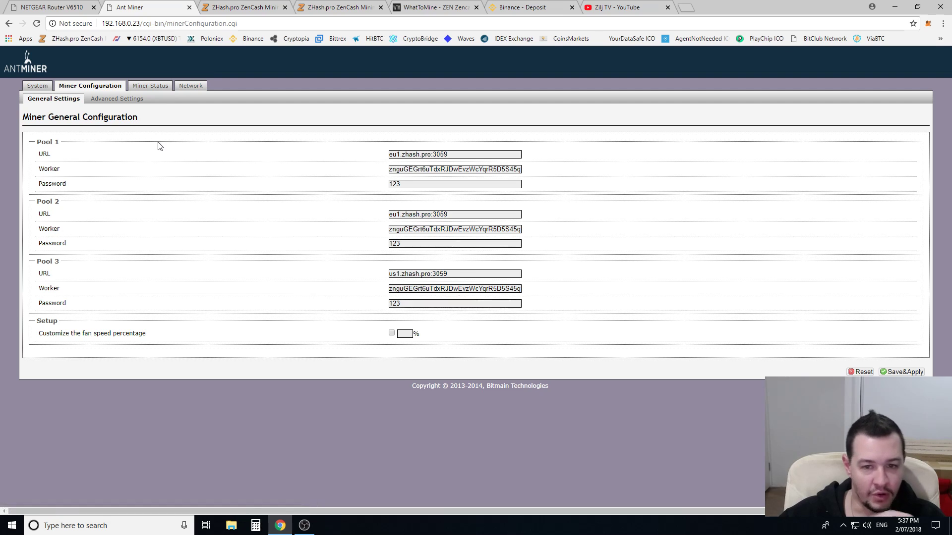
# - Open Advanced Settings and browse the frequency list, leaving it at 750M
pyautogui.click(118, 99)
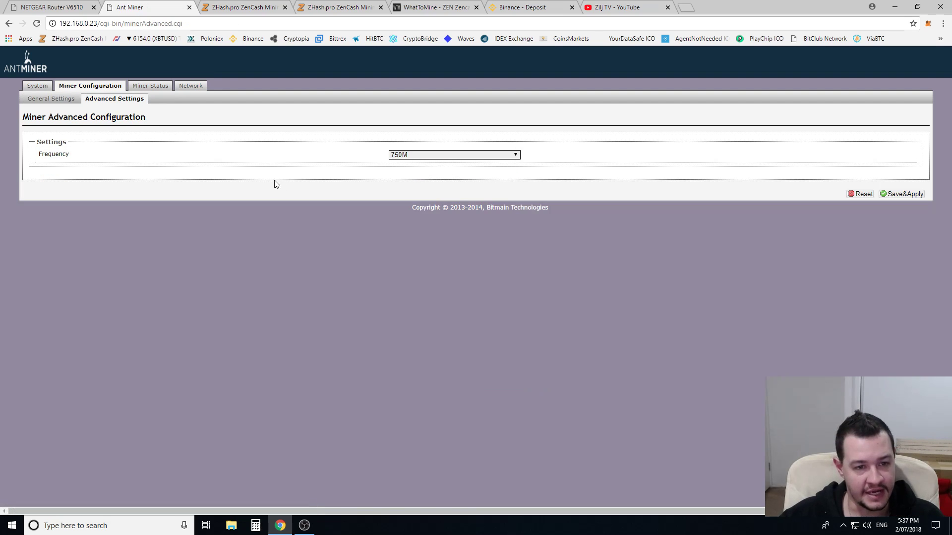
pyautogui.click(438, 159)
pyautogui.scroll(6, 446, 238)
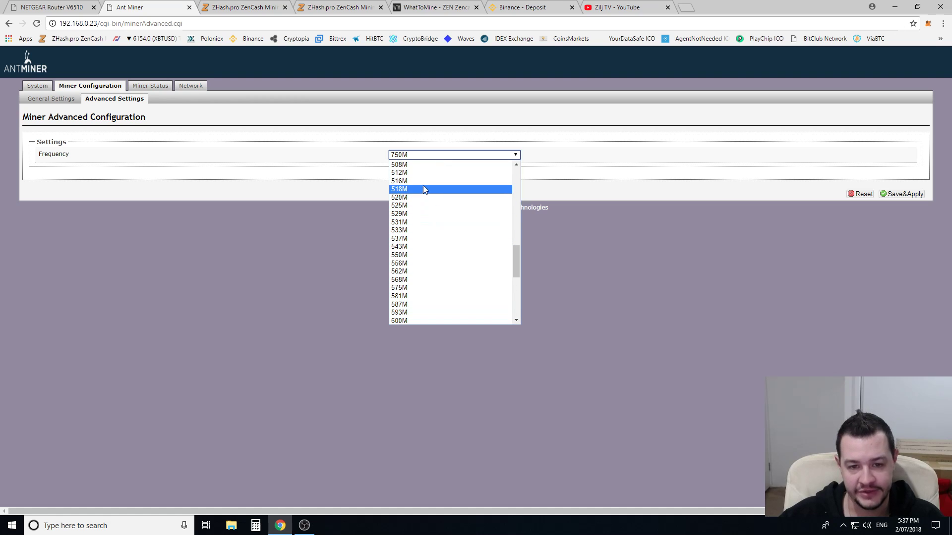
pyautogui.scroll(3, 422, 223)
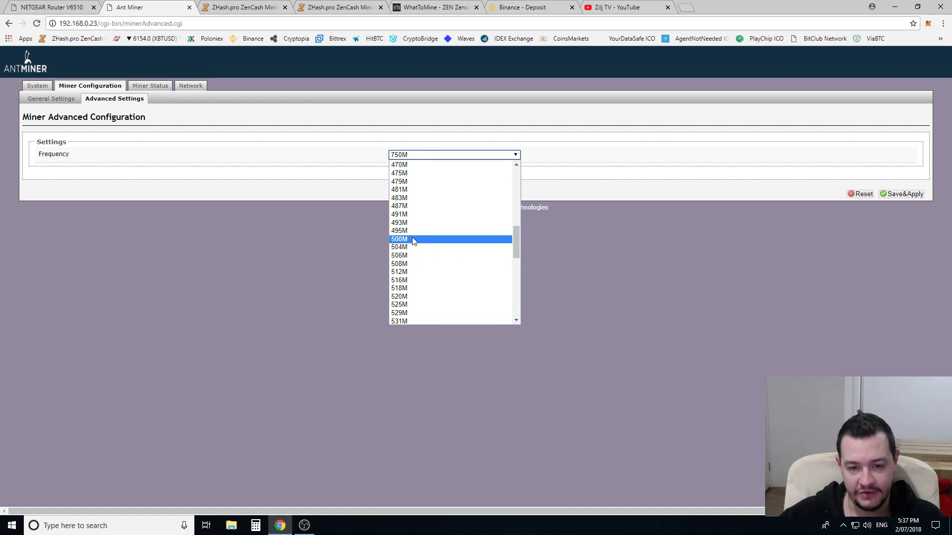
# - Recalculate Zencash rewards with 11000 h/s hash rate and 270 W power
pyautogui.click(422, 7)
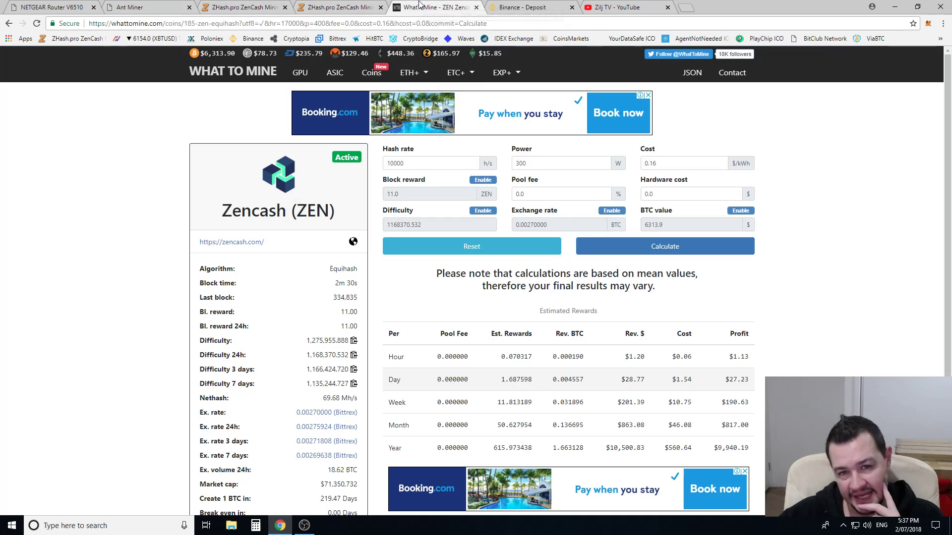
pyautogui.doubleClick(396, 163)
pyautogui.write('11000')
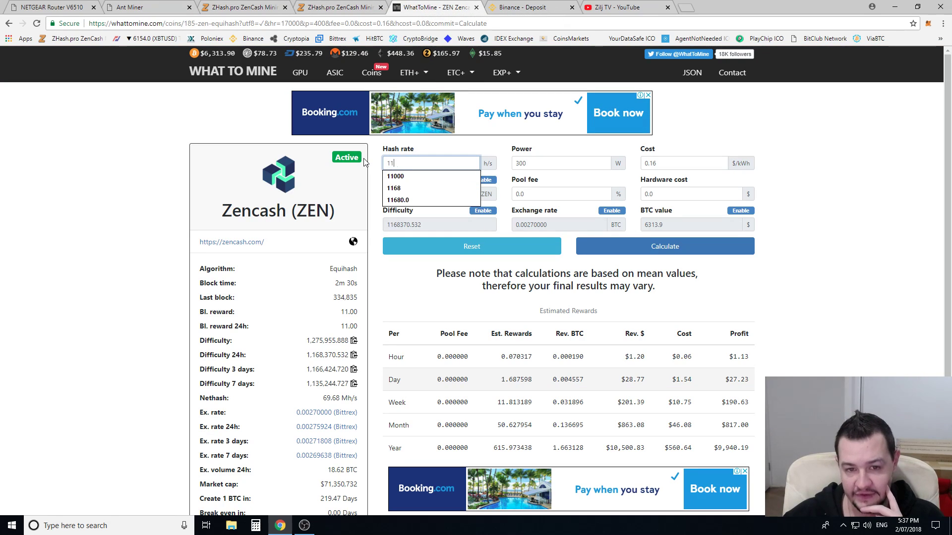
pyautogui.doubleClick(534, 164)
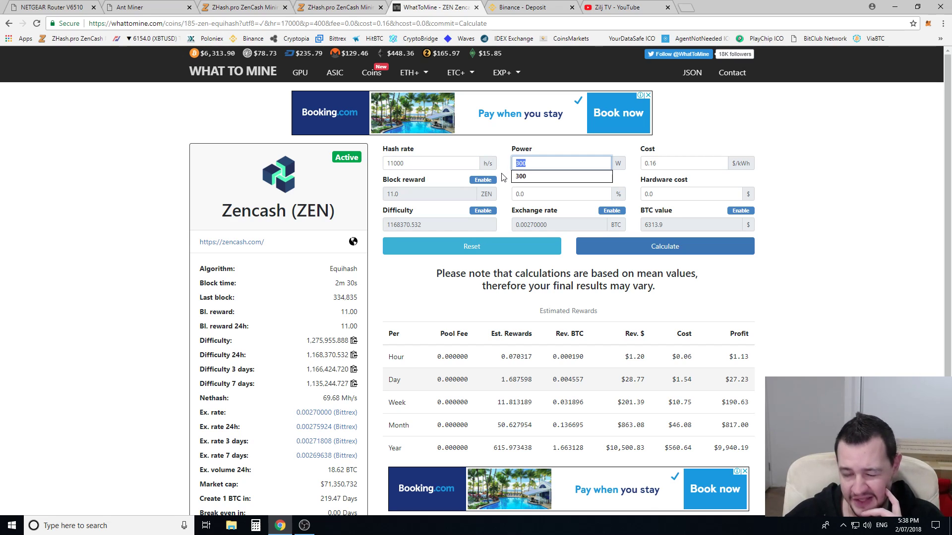
pyautogui.write('270')
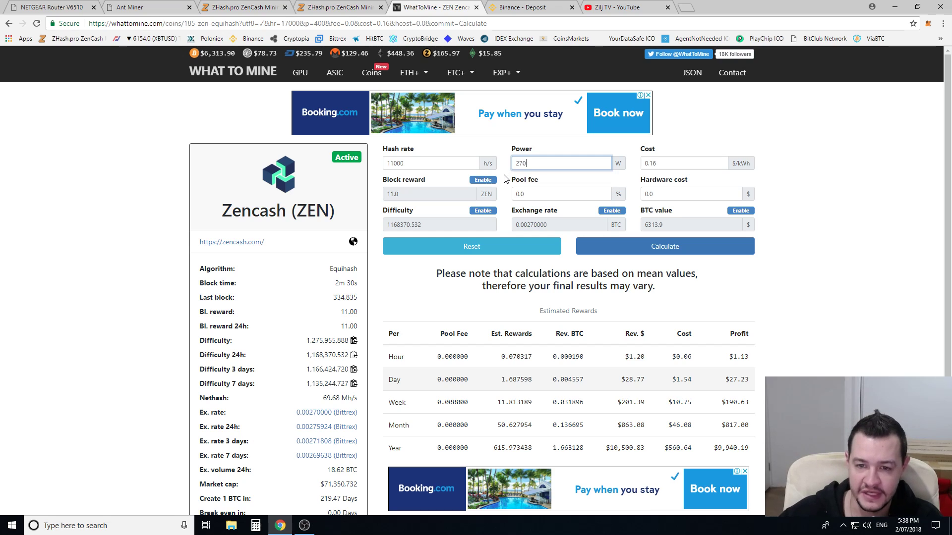
pyautogui.click(655, 164)
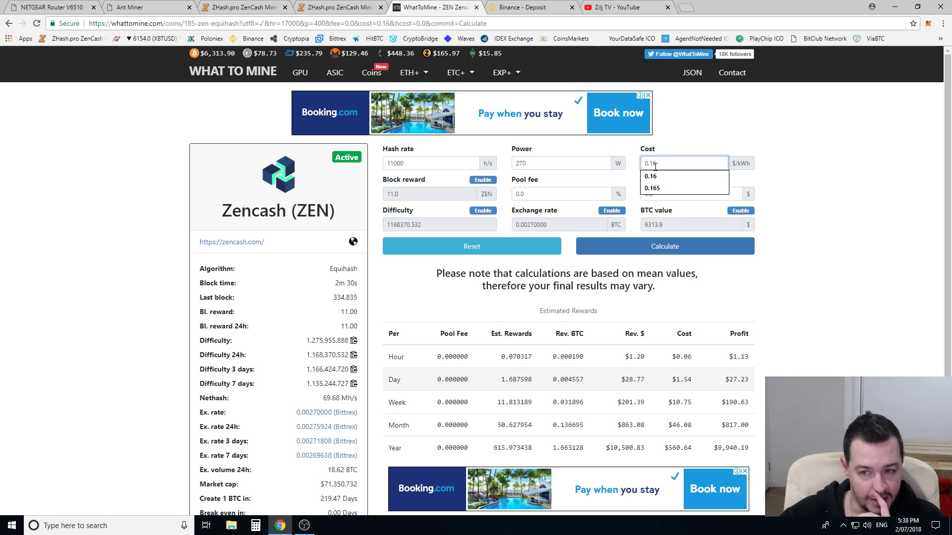
pyautogui.click(628, 185)
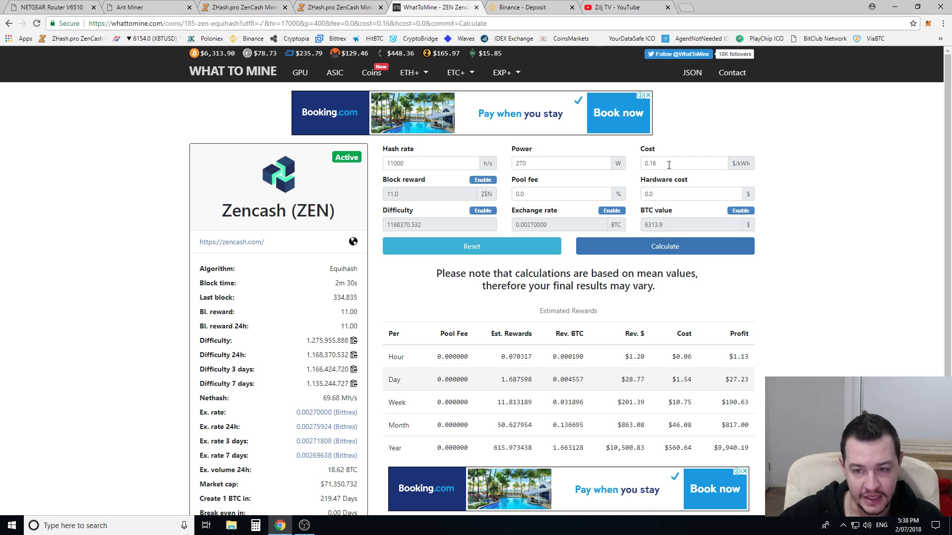
pyautogui.click(665, 249)
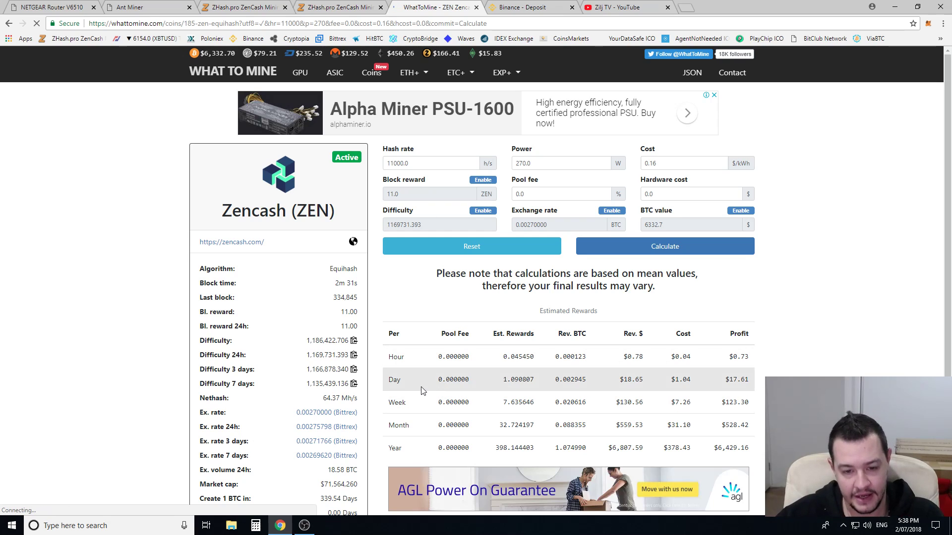
# - Highlight the Day row of rewards to point out the $17.61 daily profit
pyautogui.moveTo(391, 380); pyautogui.dragTo(746, 382)
pyautogui.click(742, 383)
pyautogui.click(746, 381)
pyautogui.click(742, 383)
pyautogui.click(746, 382)
pyautogui.click(746, 382)
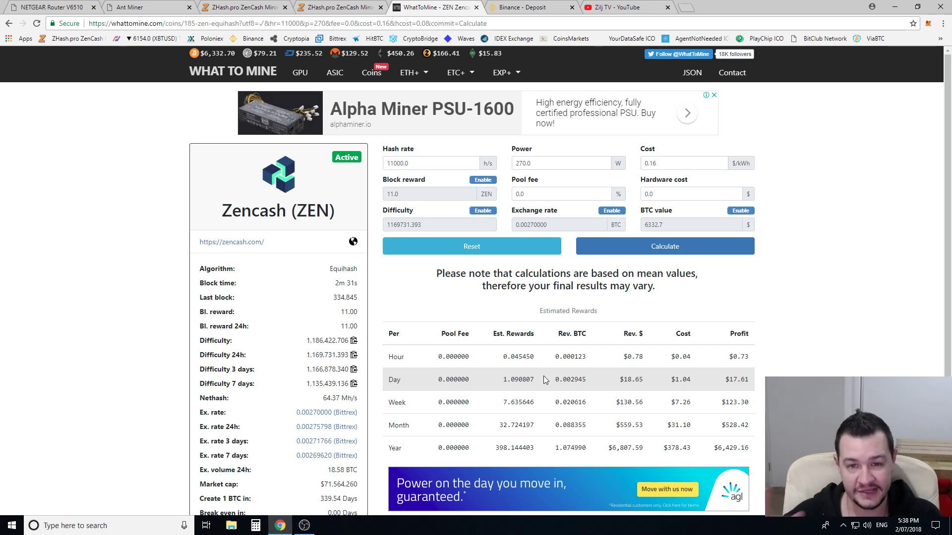
pyautogui.moveTo(390, 379); pyautogui.dragTo(745, 378)
pyautogui.click(745, 378)
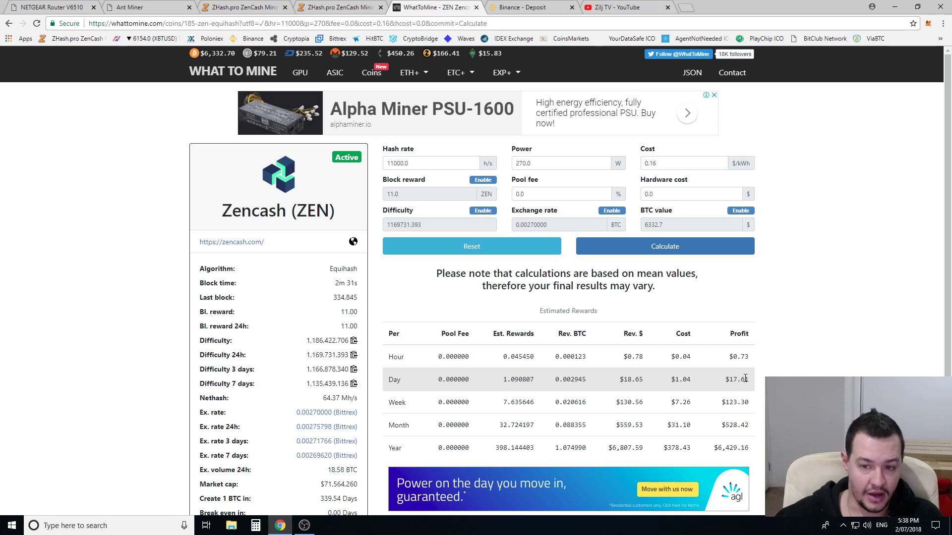
pyautogui.moveTo(389, 379); pyautogui.dragTo(751, 386)
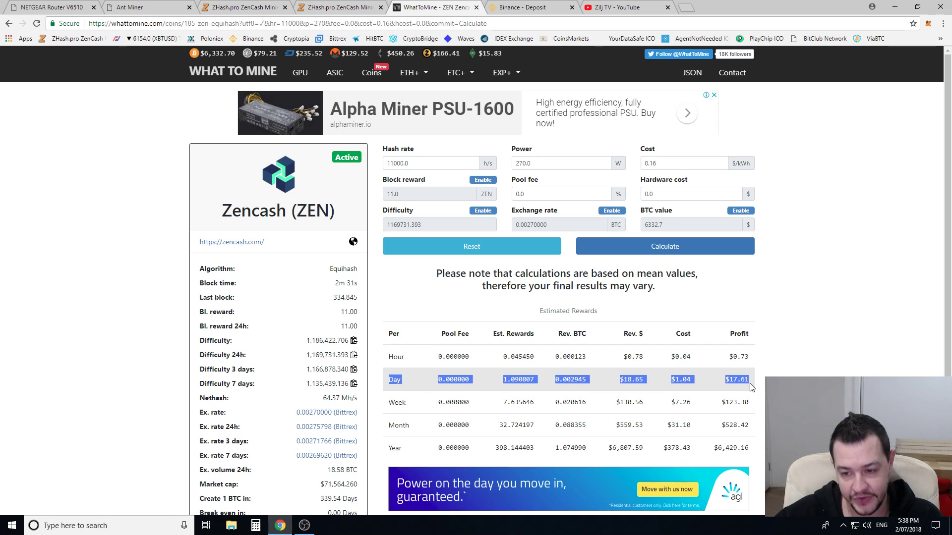
pyautogui.click(404, 392)
pyautogui.moveTo(390, 380); pyautogui.dragTo(751, 384)
pyautogui.click(726, 379)
pyautogui.click(753, 385)
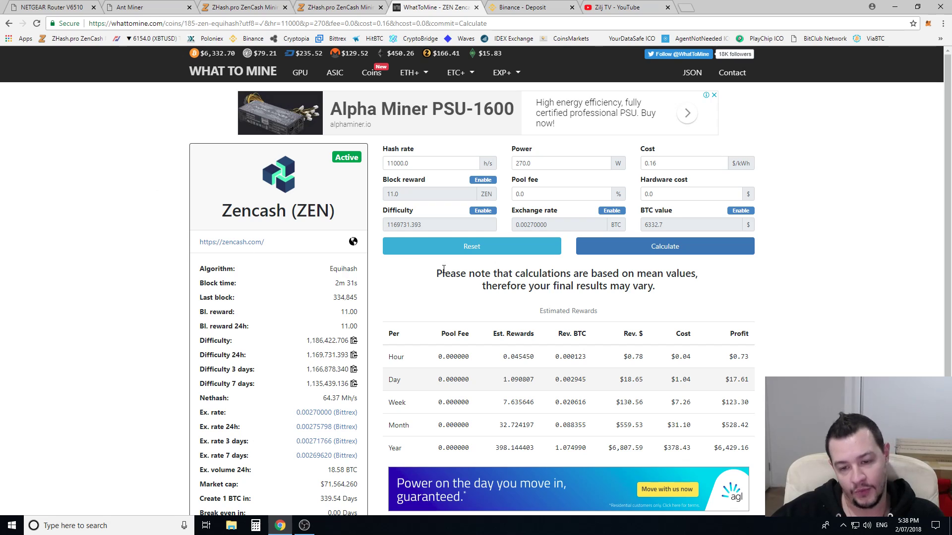
# - Change the miner frequency from 750M to 500M, then view the Miner Status page
pyautogui.click(148, 10)
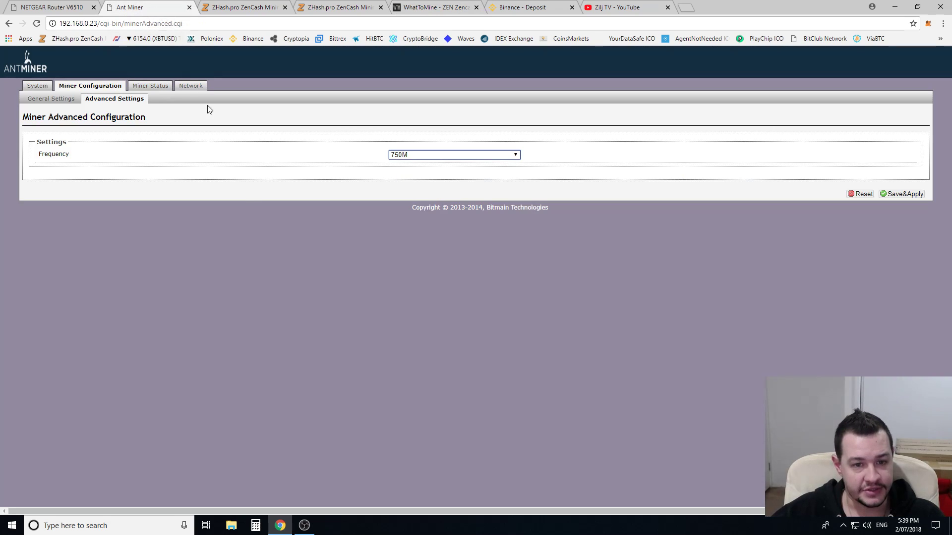
pyautogui.click(405, 156)
pyautogui.scroll(6, 430, 278)
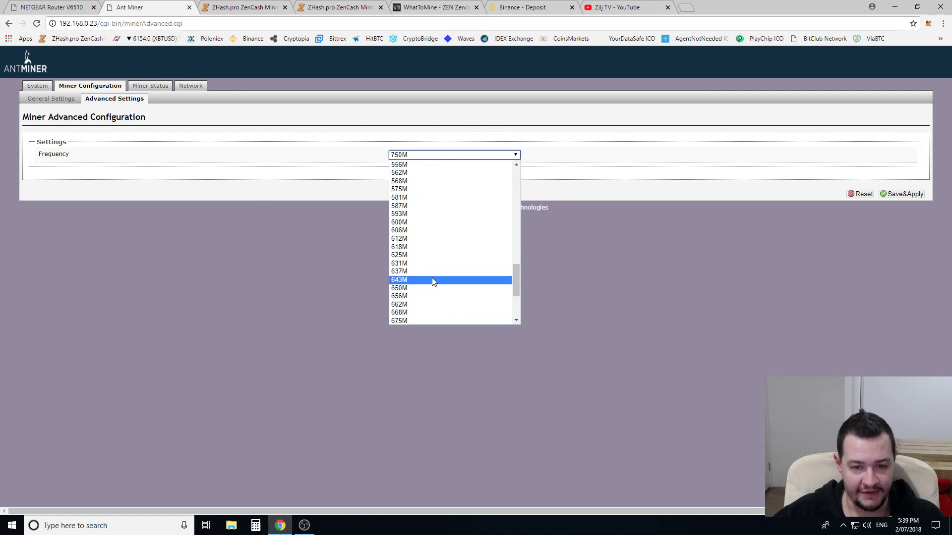
pyautogui.click(418, 239)
pyautogui.click(418, 156)
pyautogui.scroll(-4, 415, 250)
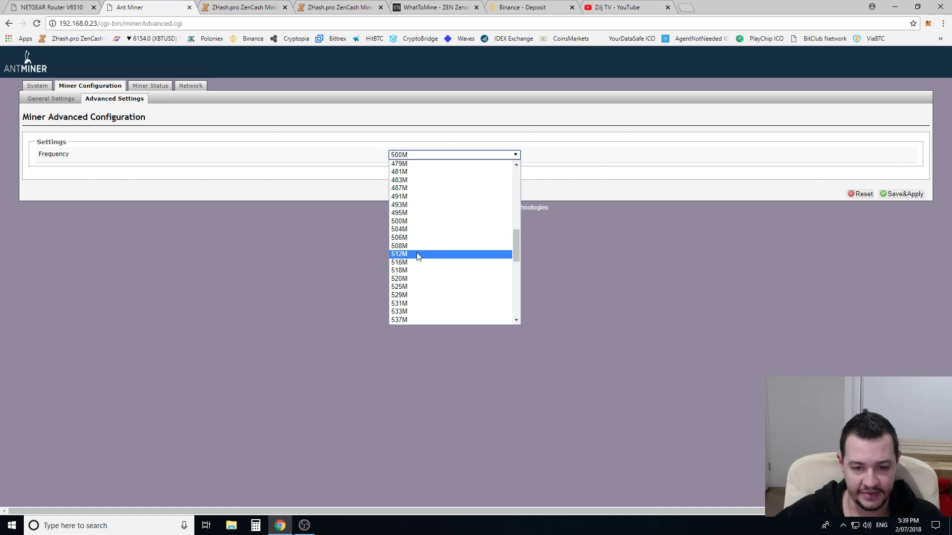
pyautogui.click(438, 157)
pyautogui.click(336, 197)
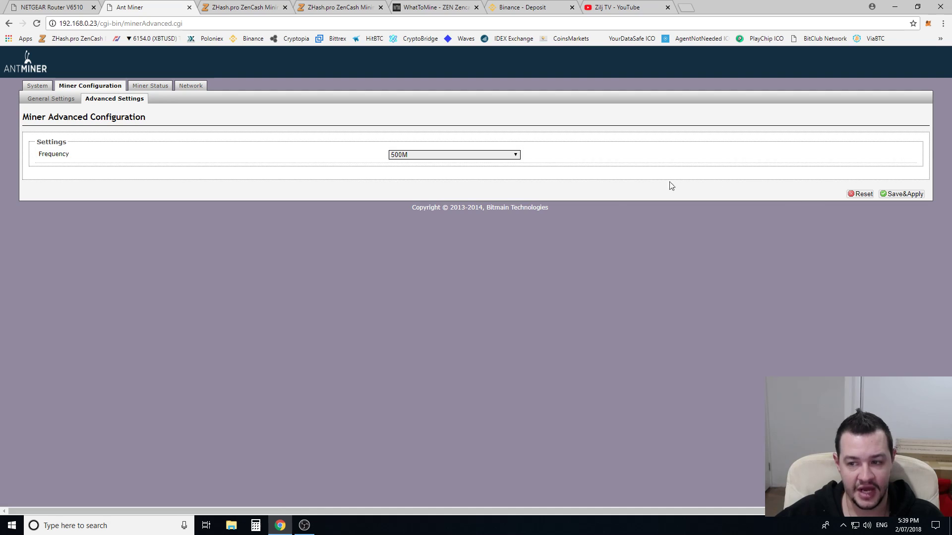
pyautogui.click(419, 157)
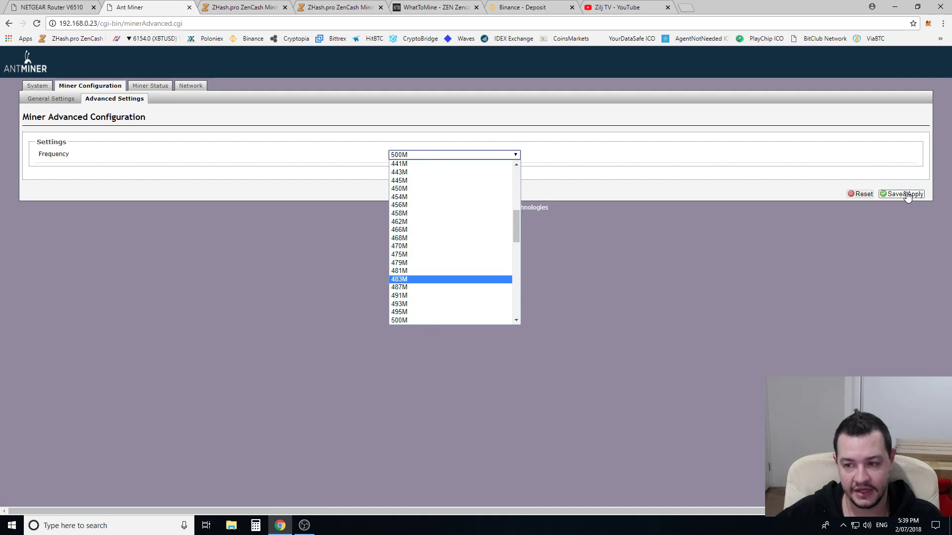
pyautogui.click(322, 190)
pyautogui.click(151, 89)
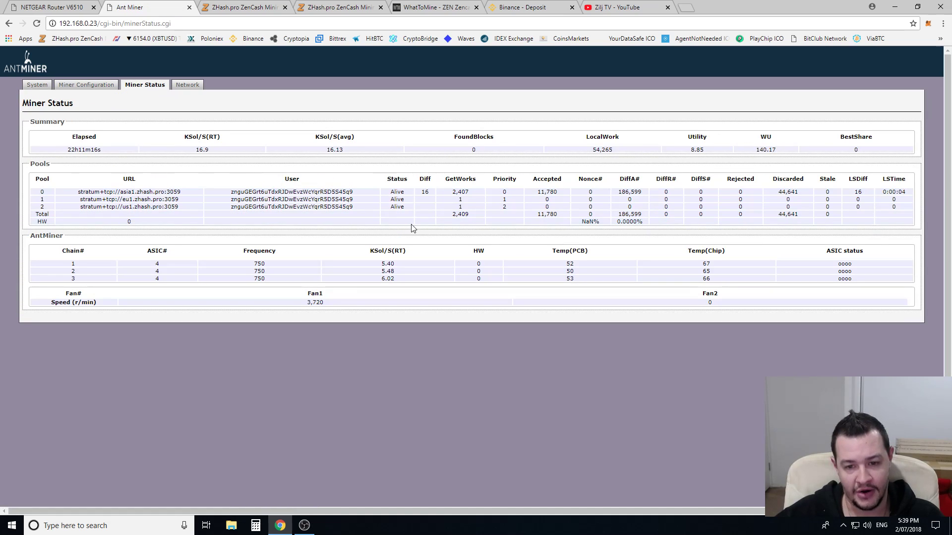